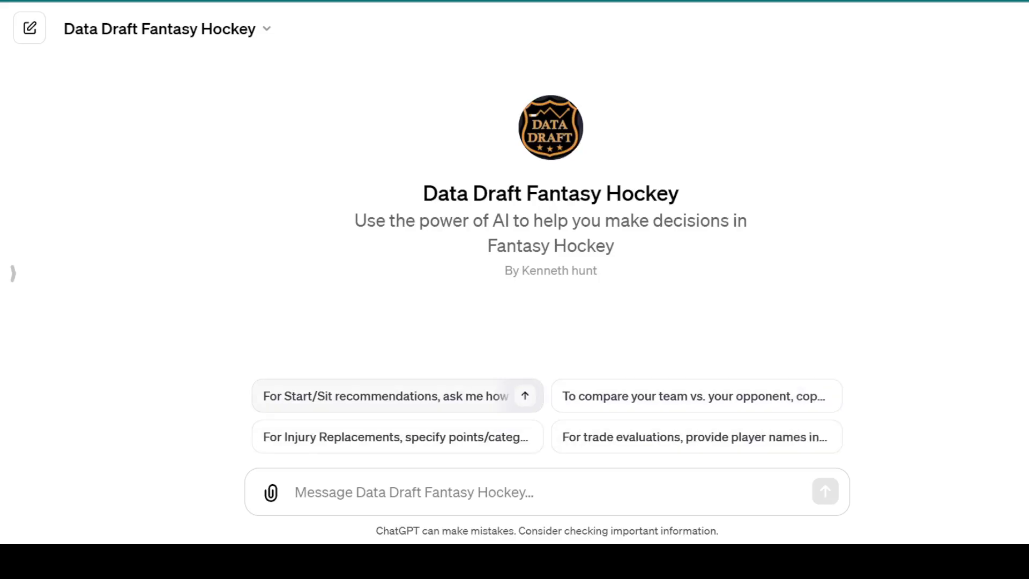
- Send the suggested start/sit prompt, and ask "Should I start Atkinson v VGK or Jarvis v PIT"
left_click(378, 406)
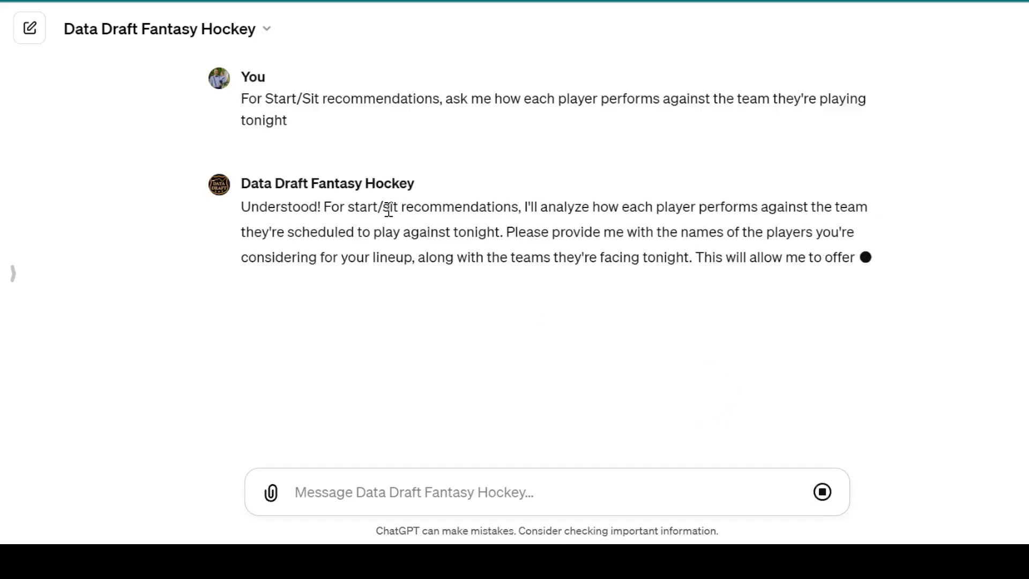
left_click(511, 476)
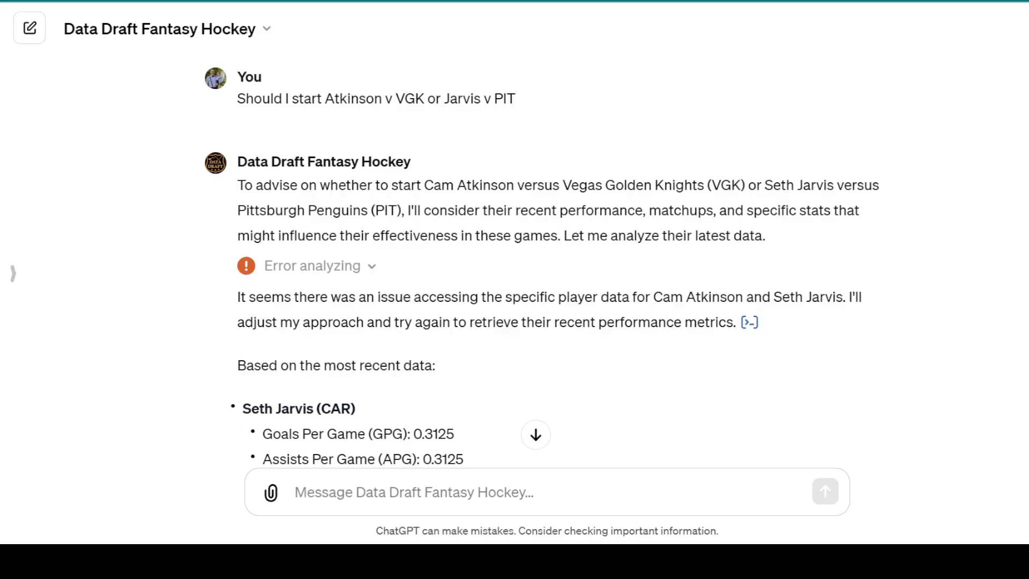
- Read the Atkinson and Jarvis comparison and request an internet search for Jarvis's last 5 games vs. PIT and Atkinson's vs. Vegas
scroll(542, 267, "down", 2)
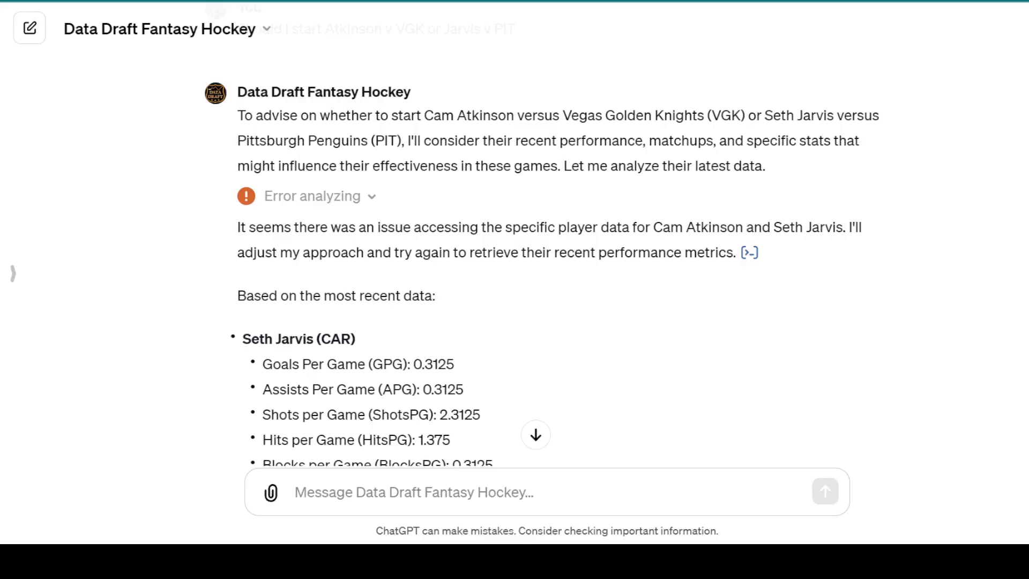
scroll(542, 267, "down", 4)
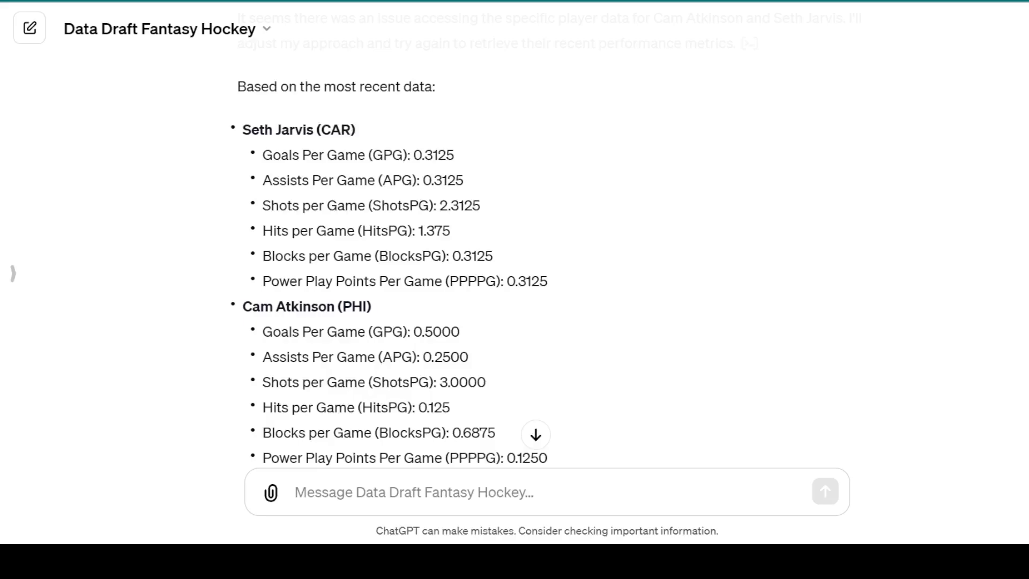
scroll(542, 267, "down", 1)
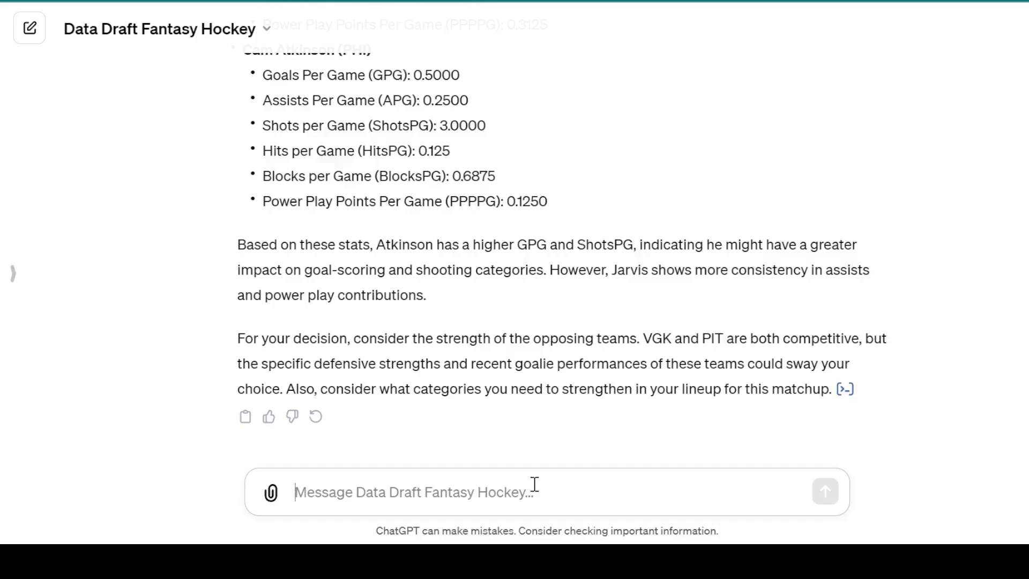
type("How")
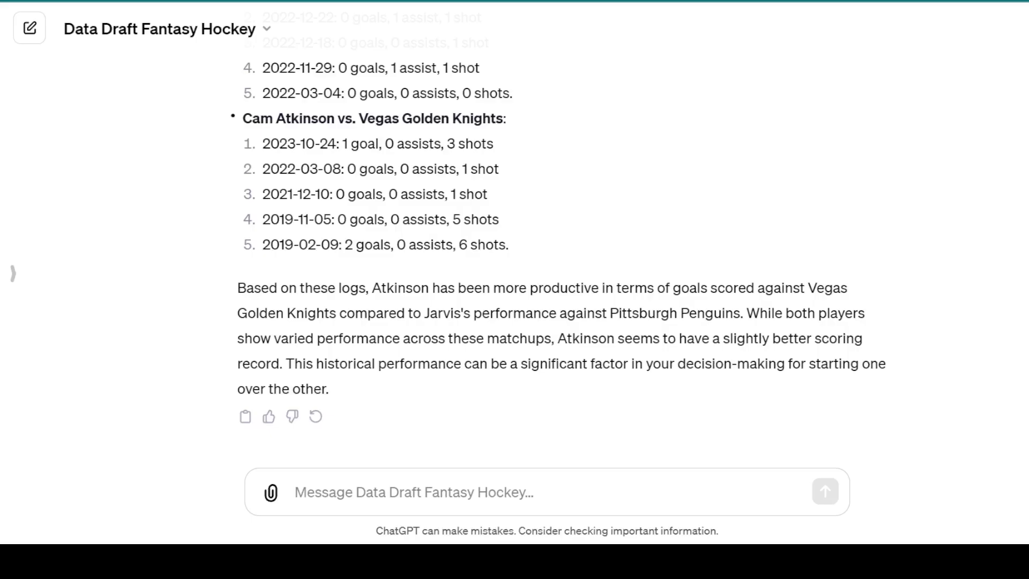
- Review the per-game stats of Jarvis and Atkinson together with their last five matchup logs
scroll(561, 262, "up", 10)
scroll(514, 241, "up", 1)
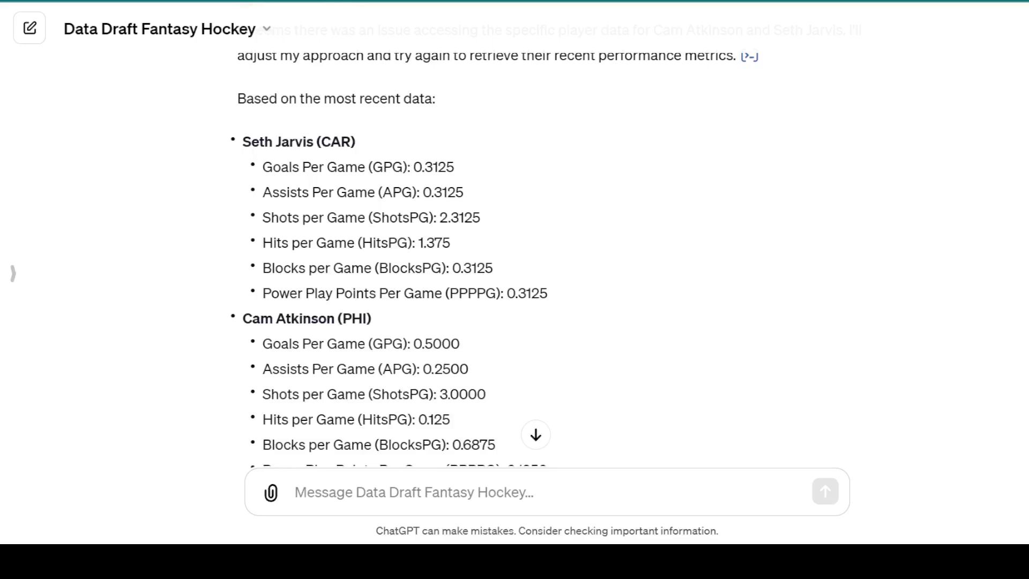
scroll(515, 257, "down", 2)
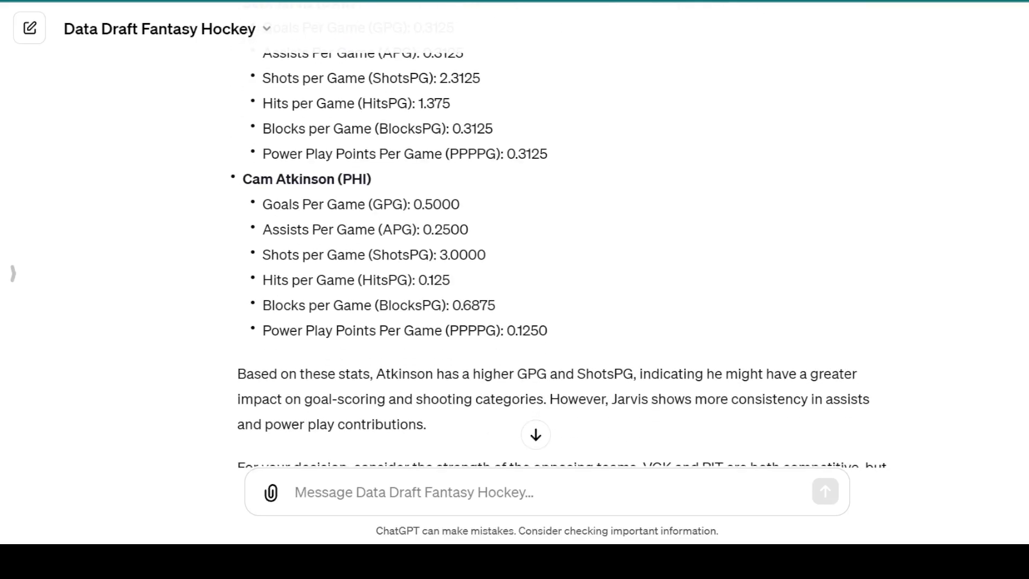
scroll(546, 257, "down", 10)
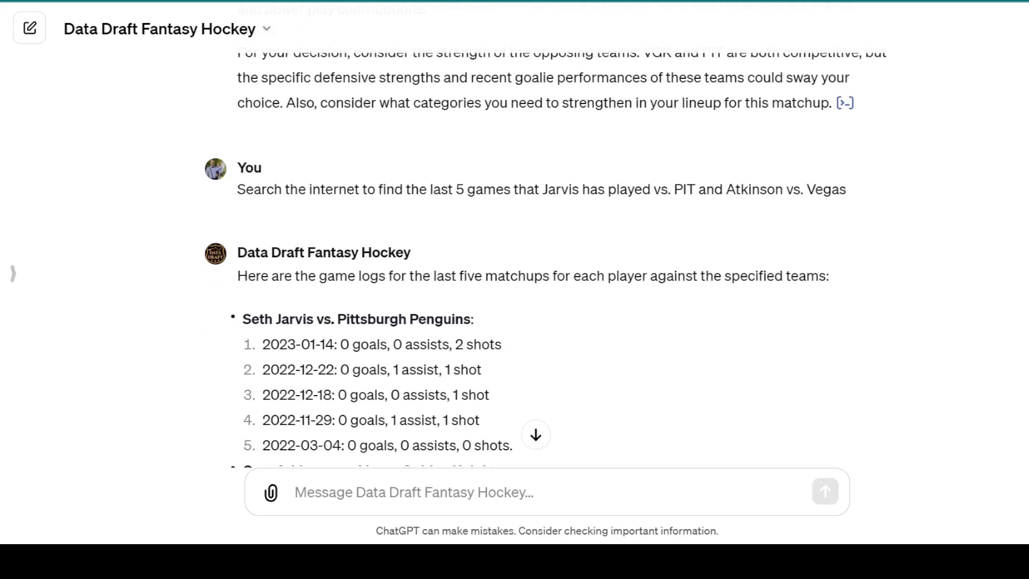
scroll(545, 257, "down", 1)
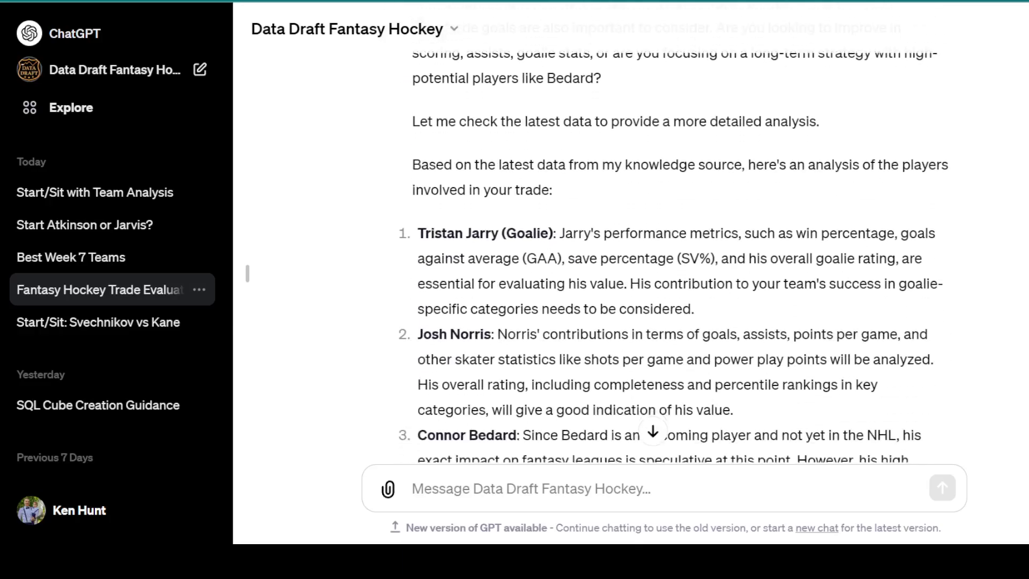
- Read through the assistant's initial evaluation of the trade involving Tristan Jarry, Josh Norris and Connor Bedard
scroll(672, 258, "down", 15)
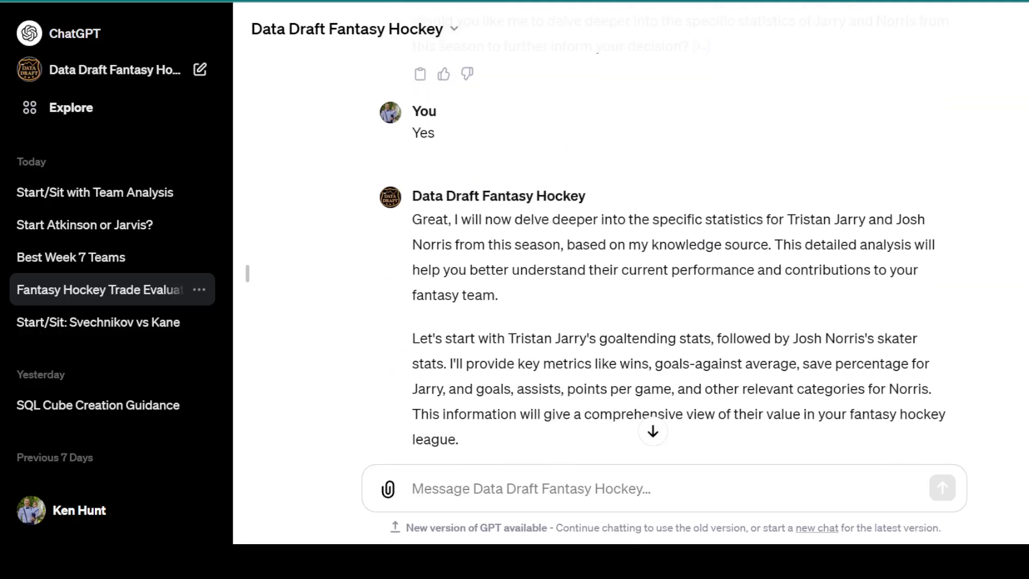
scroll(672, 257, "up", 10)
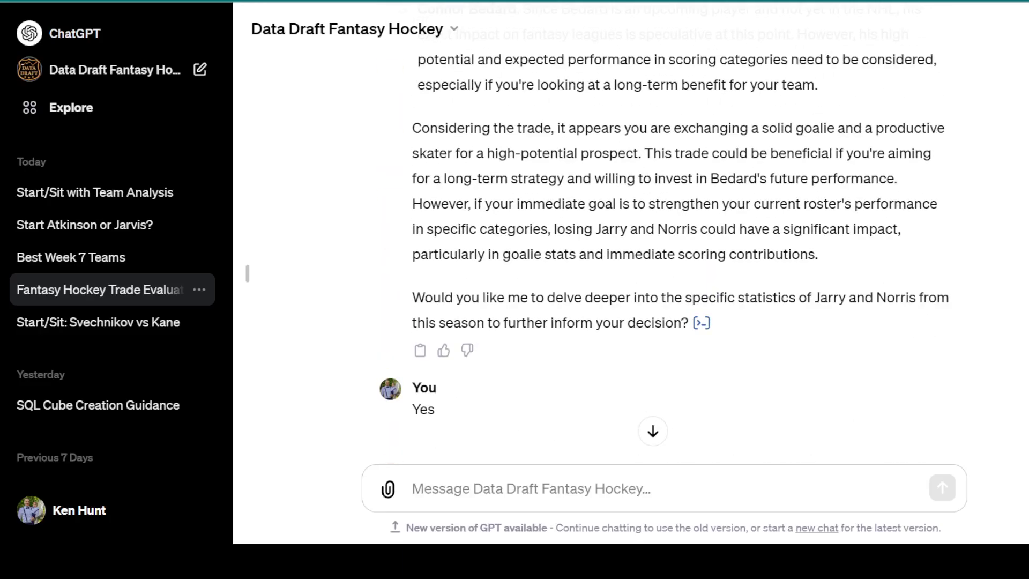
scroll(672, 257, "up", 6)
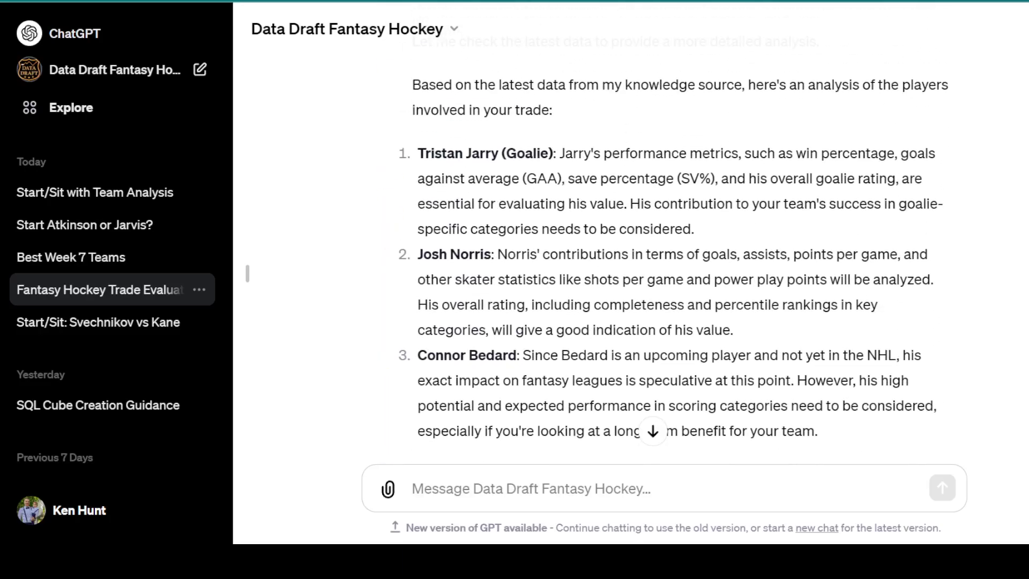
scroll(672, 258, "down", 10)
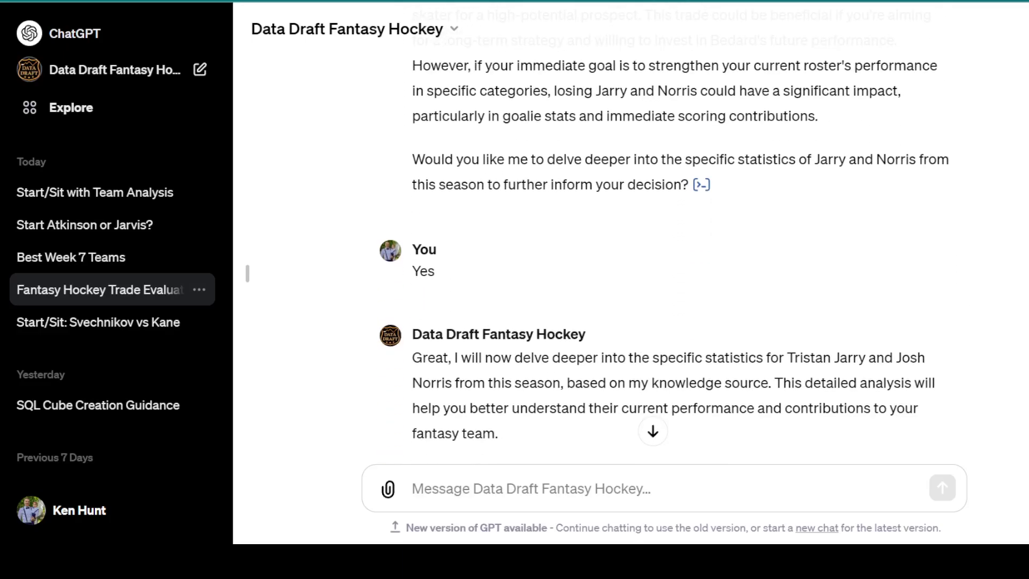
scroll(672, 257, "down", 10)
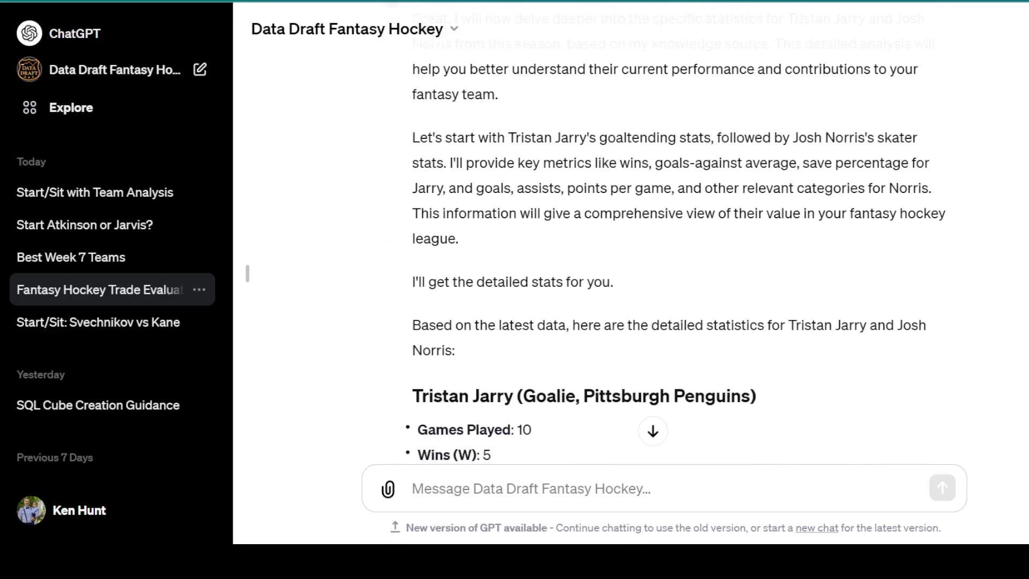
- Examine the detailed statistics and percentiles for Tristan Jarry and Josh Norris and the trade analysis that follows
scroll(672, 258, "down", 3)
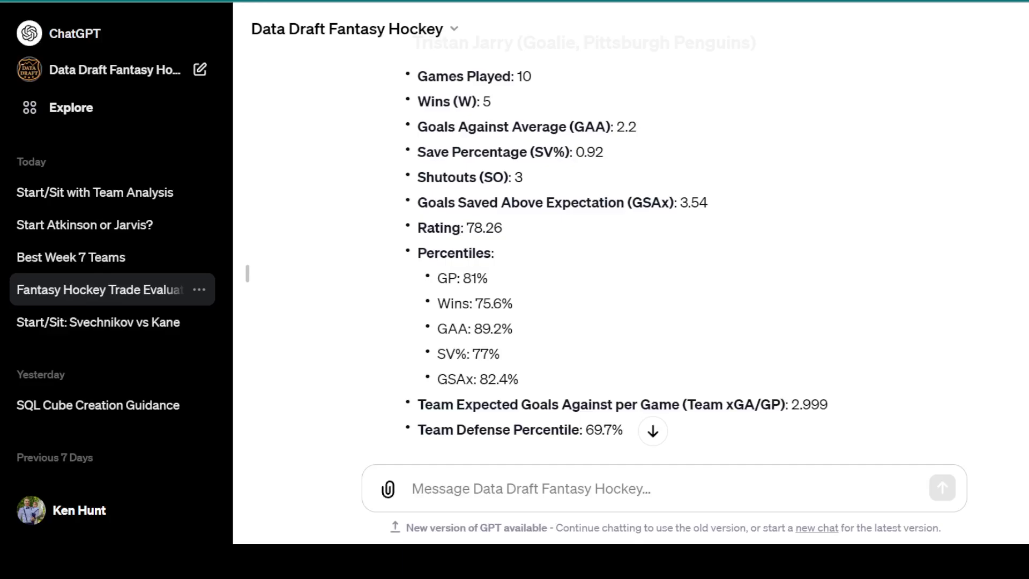
scroll(619, 258, "down", 3)
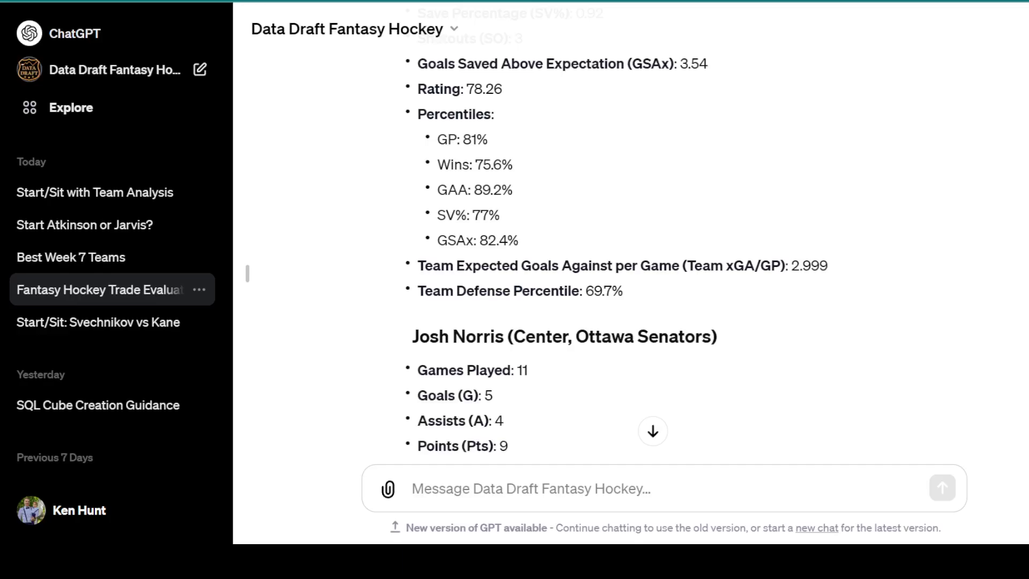
scroll(616, 241, "down", 2)
scroll(616, 242, "down", 2)
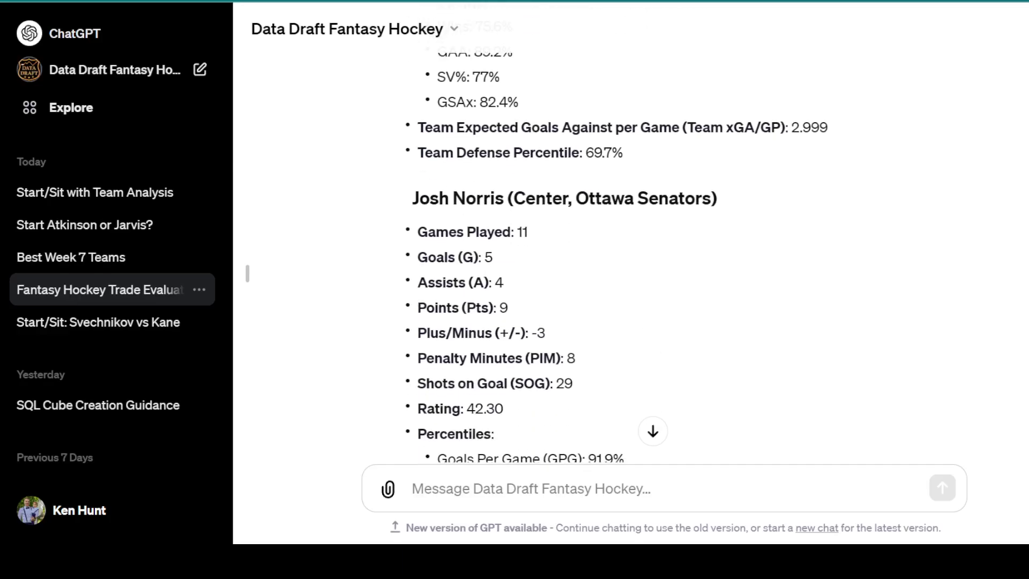
scroll(617, 242, "down", 2)
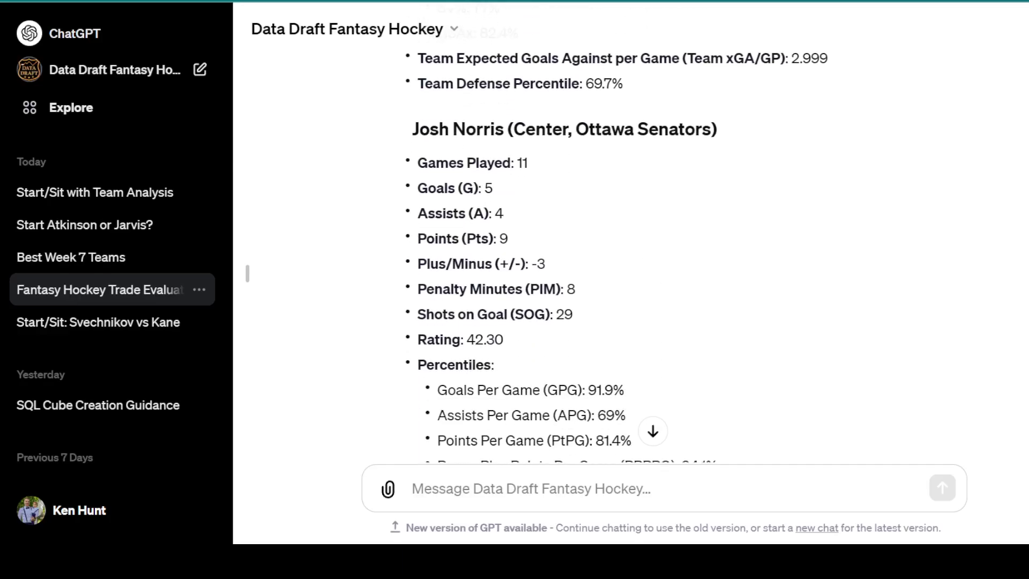
scroll(617, 241, "down", 4)
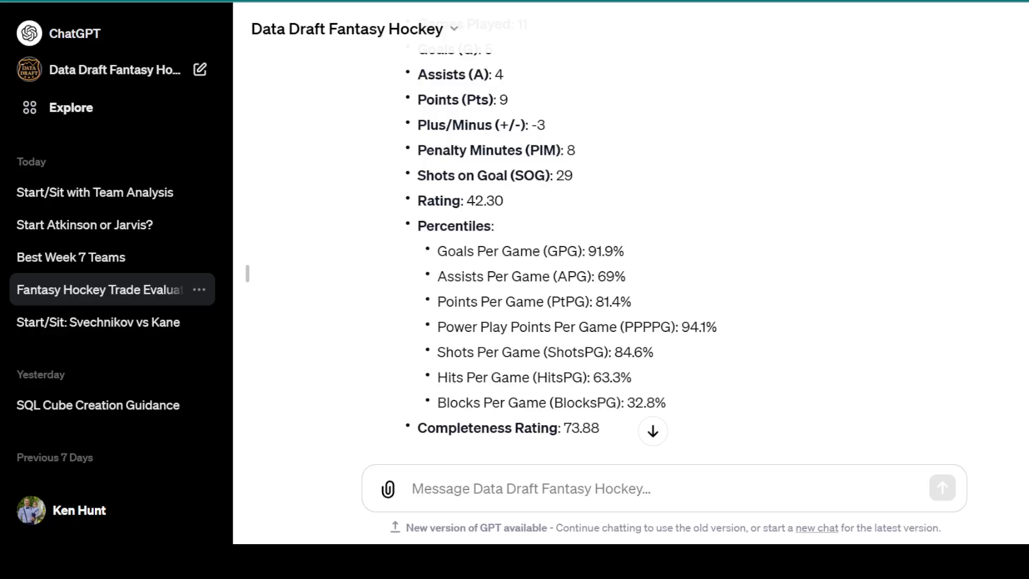
scroll(617, 241, "down", 4)
scroll(616, 241, "down", 8)
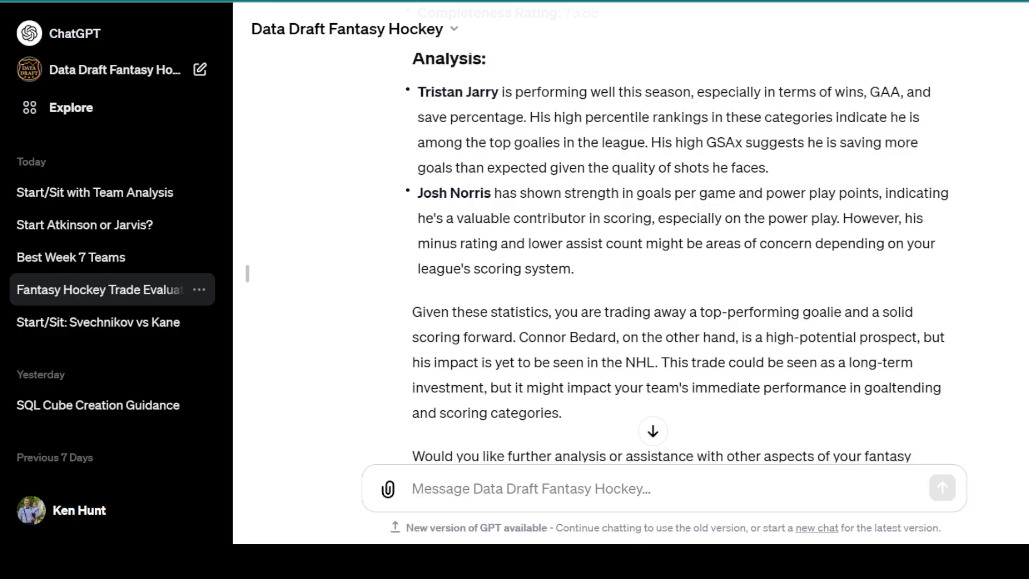
scroll(675, 242, "down", 3)
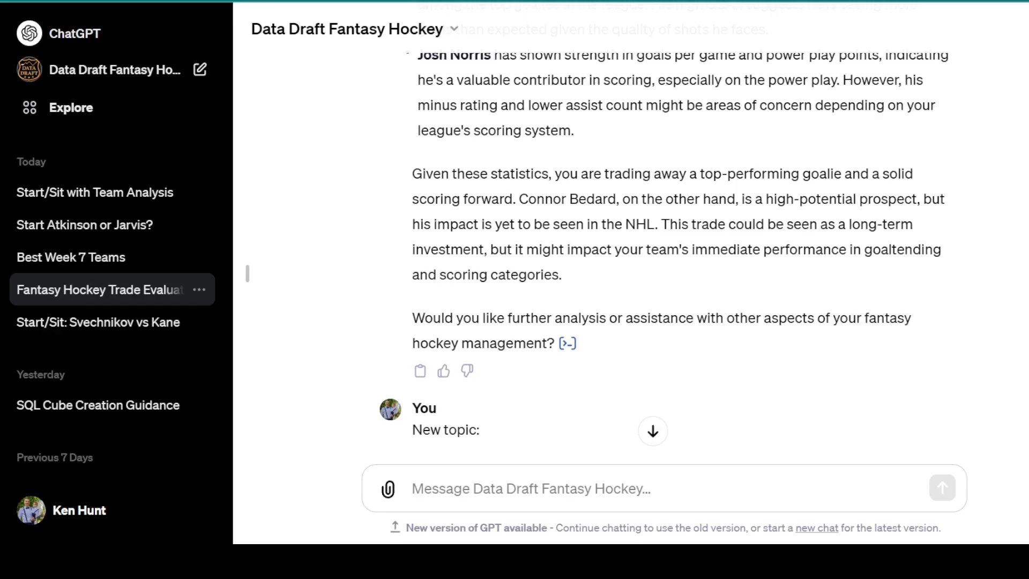
- Recheck the ratings and percentile rankings given for Jarry and Norris in the trade evaluation
scroll(680, 258, "up", 10)
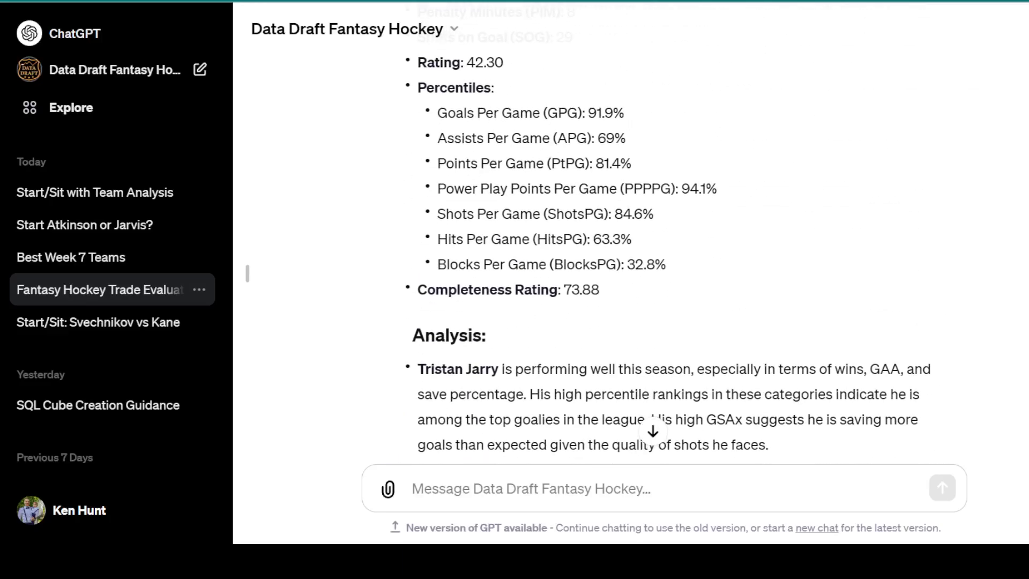
scroll(681, 257, "up", 12)
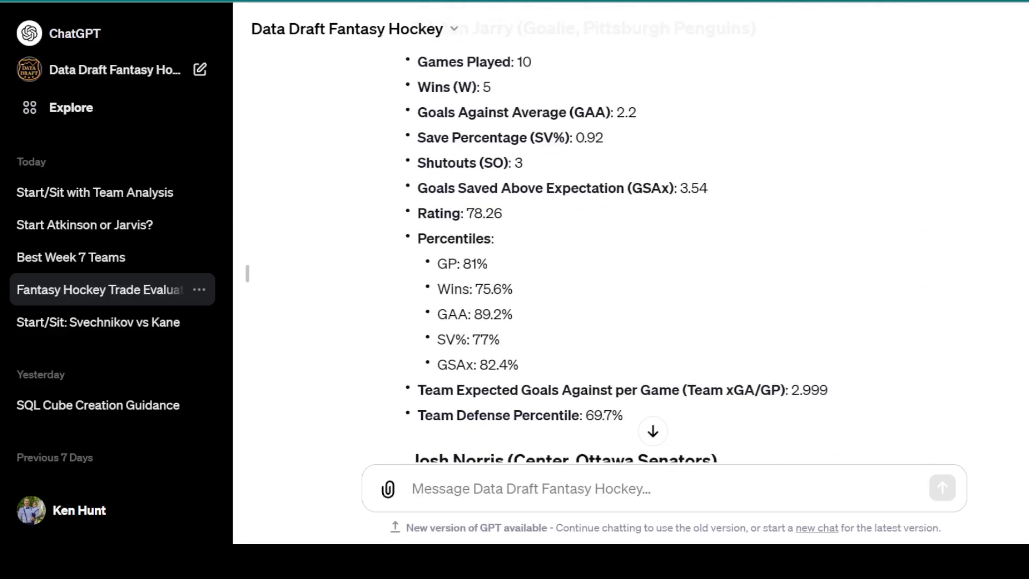
scroll(680, 257, "down", 13)
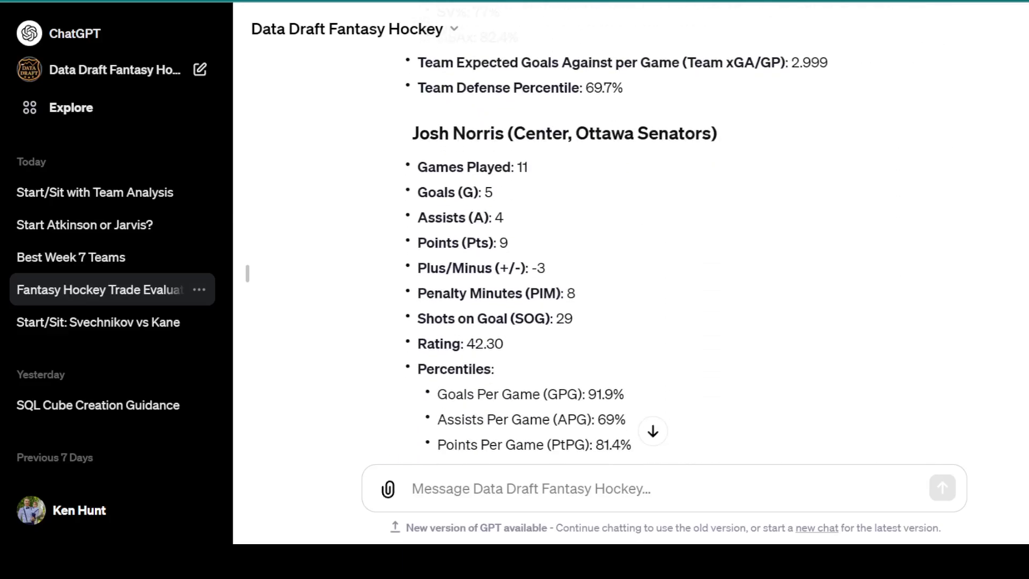
scroll(561, 241, "down", 2)
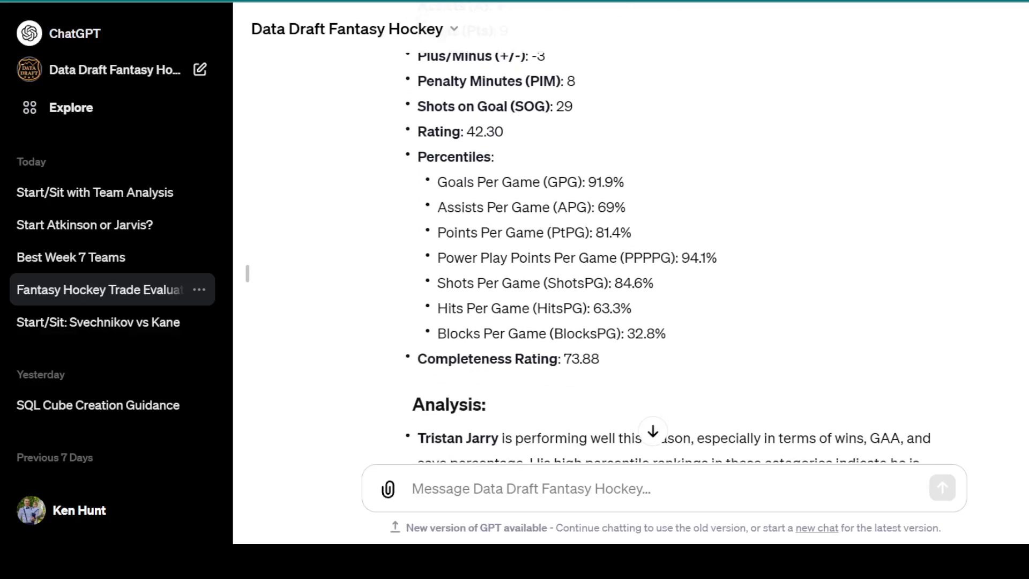
scroll(630, 241, "down", 2)
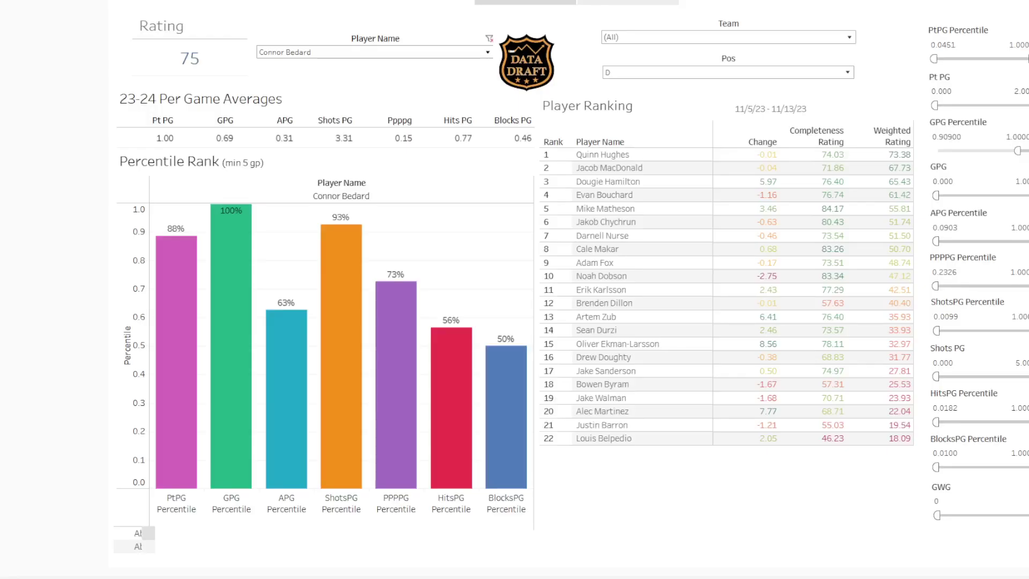
- Inspect the details behind Connor Bedard's GPG, PtPG and ShotsPG percentiles in the Percentile Rank chart
mouse_move(229, 236)
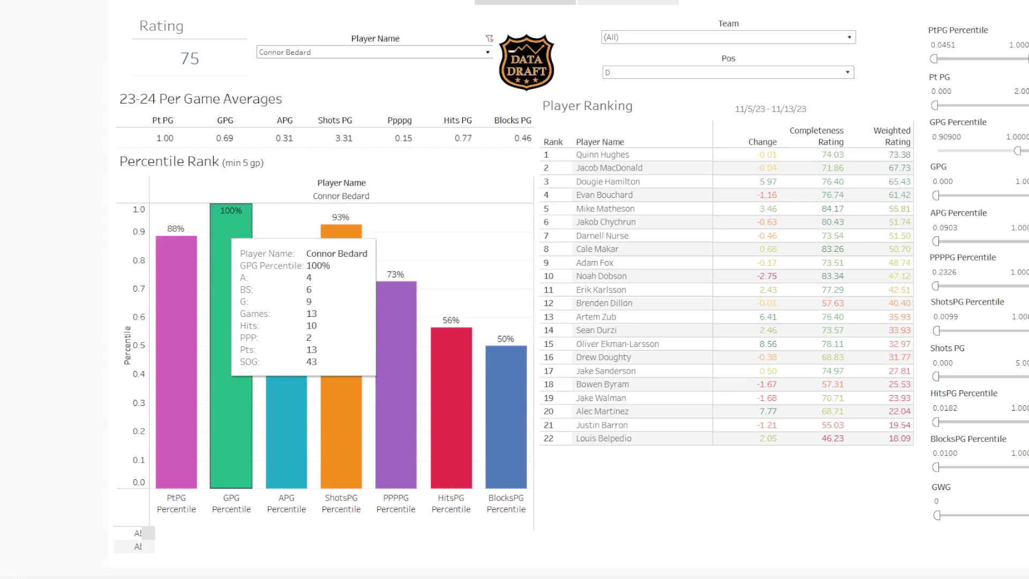
mouse_move(192, 260)
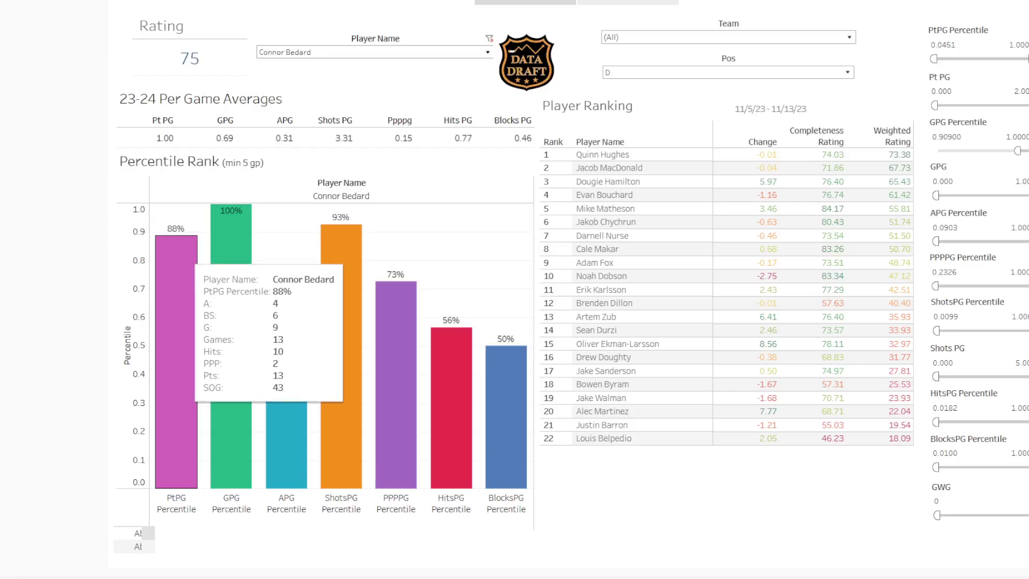
mouse_move(346, 251)
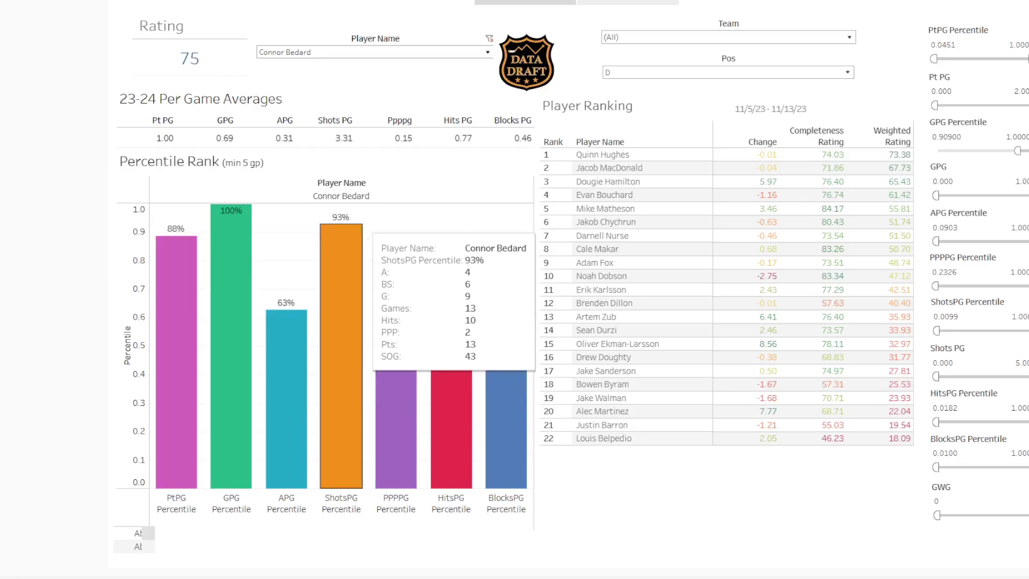
- Change the dashboard's Player Name filter to Josh Norris
left_click(428, 52)
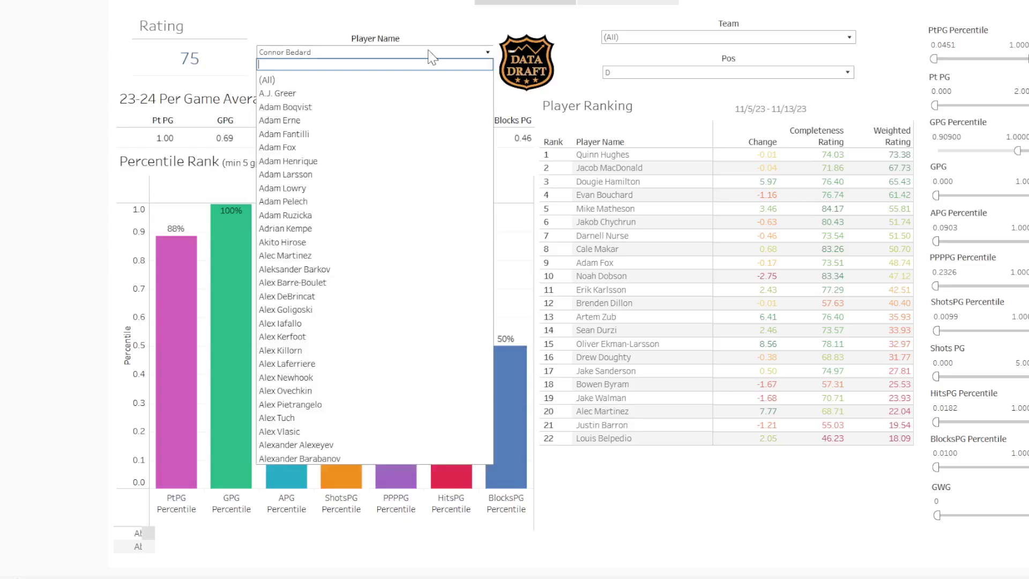
type("josh norris")
left_click(449, 80)
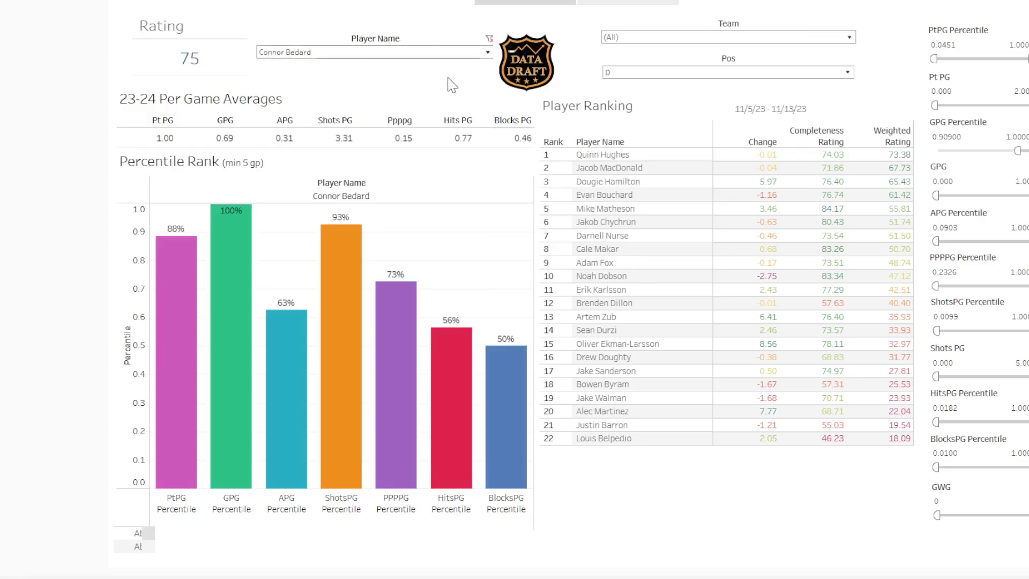
- Inspect the details behind Josh Norris's GPG, ShotsPG and HitsPG percentiles in the Percentile Rank chart
mouse_move(239, 287)
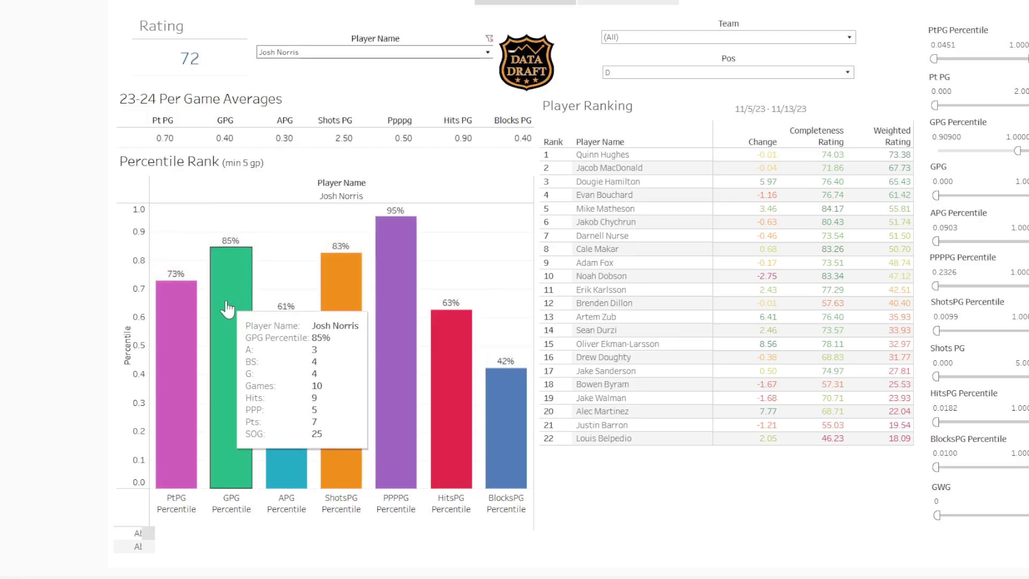
mouse_move(374, 257)
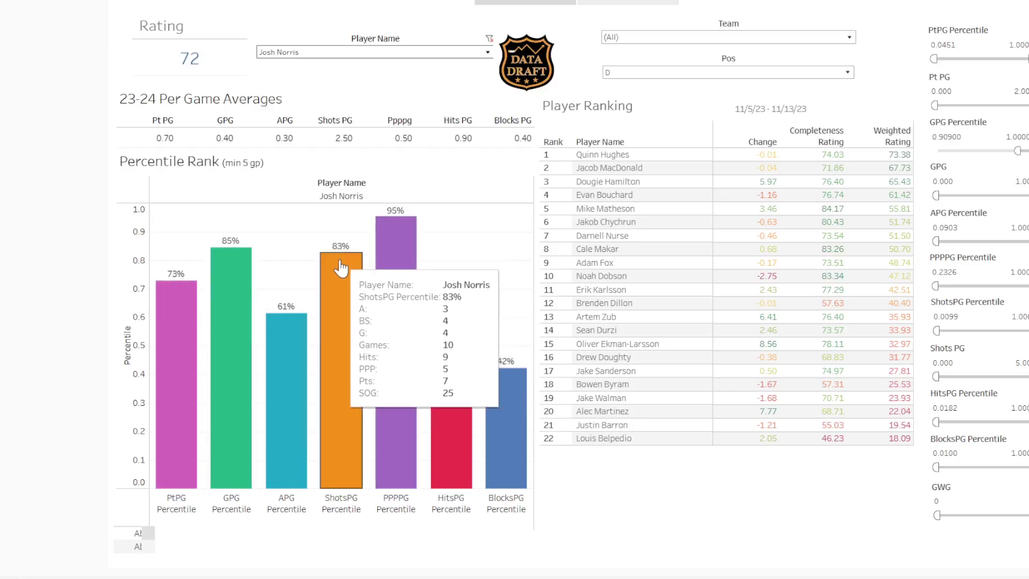
mouse_move(179, 307)
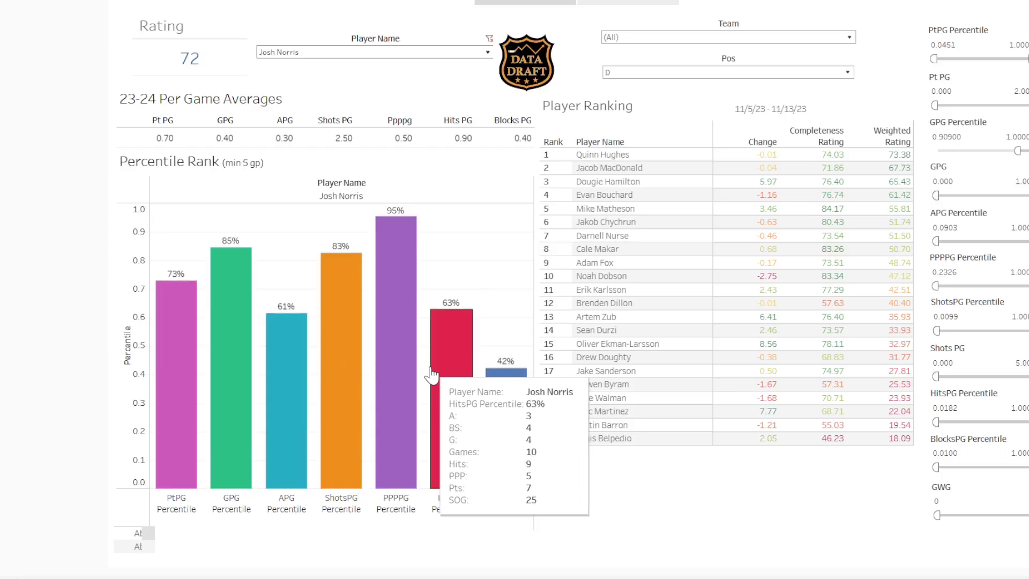
- Set the dashboard's Player Name filter back to Connor Bedard
mouse_move(340, 272)
mouse_move(413, 286)
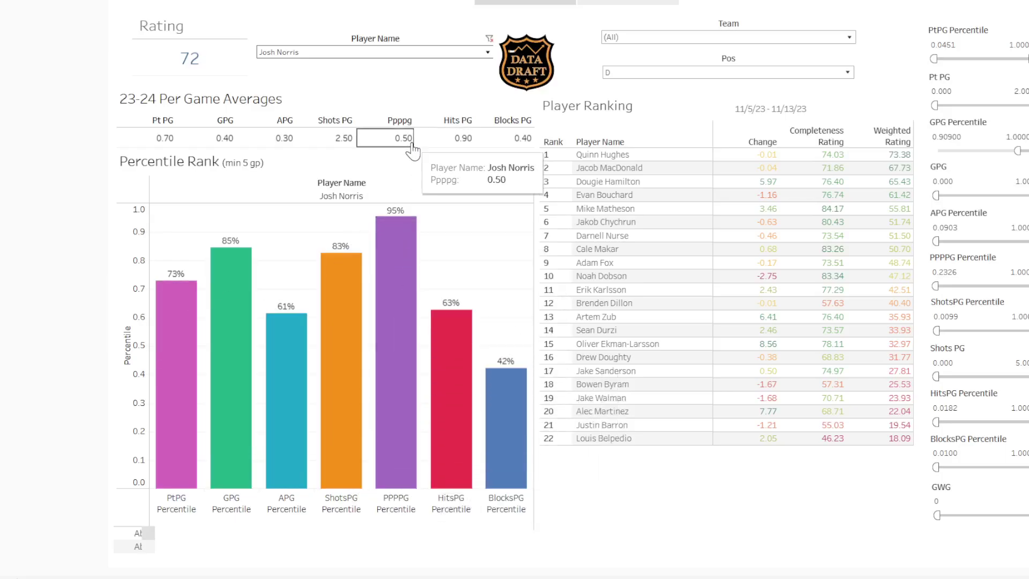
left_click(429, 53)
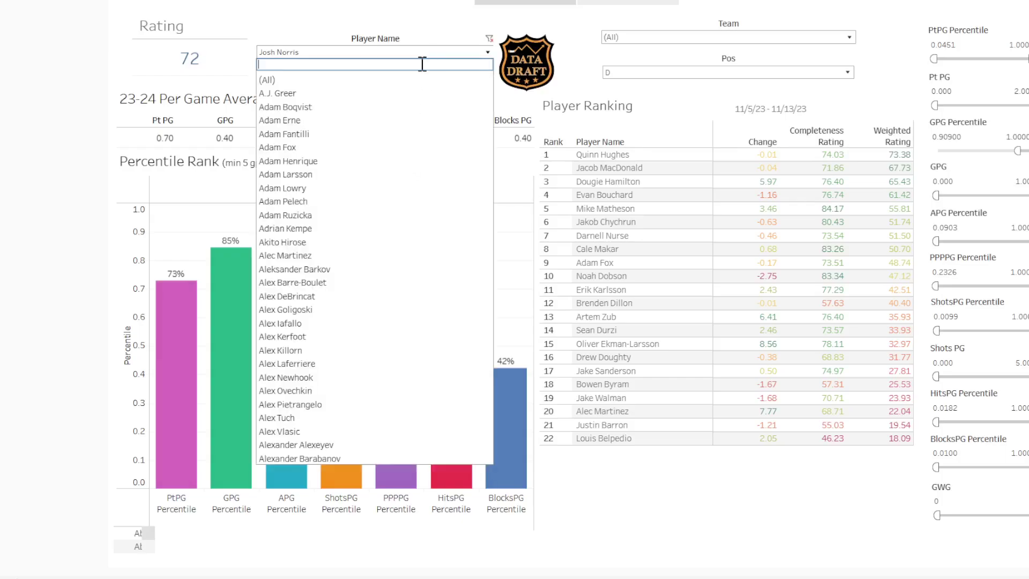
type("bedard")
left_click(400, 78)
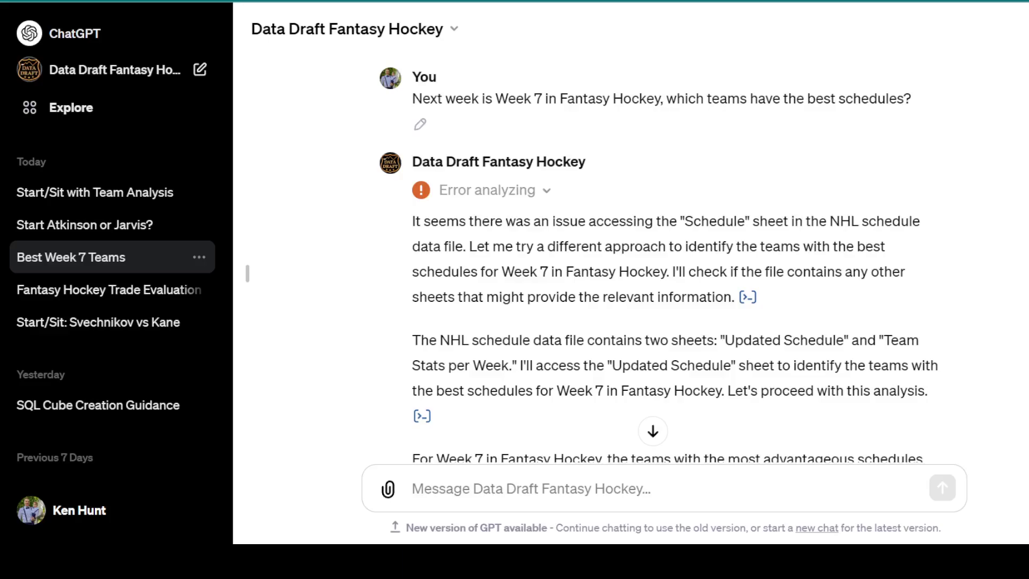
- In the Best Week 7 Teams chat, read which teams have the most advantageous Week 7 schedules
scroll(653, 268, "down", 3)
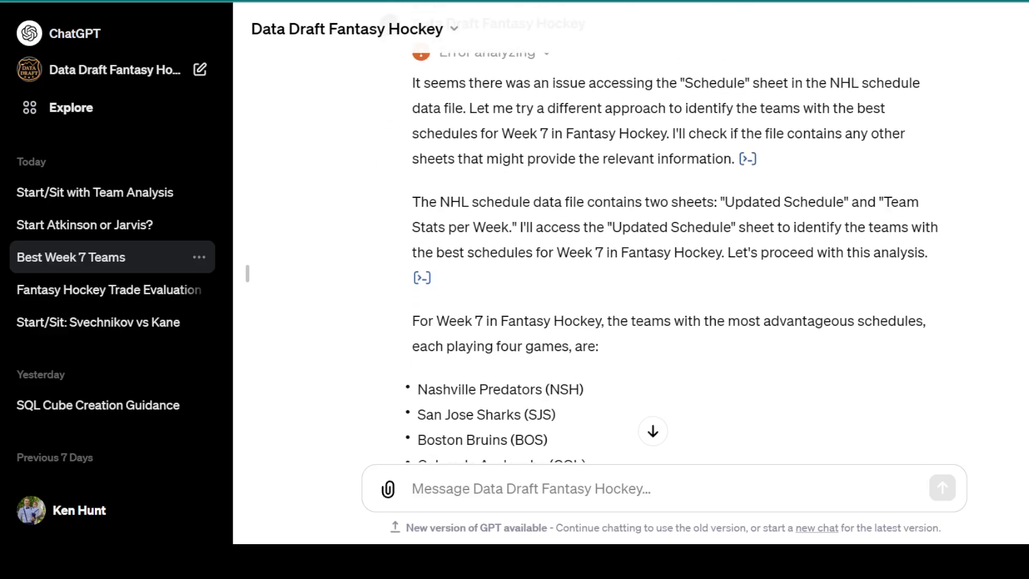
scroll(652, 268, "down", 2)
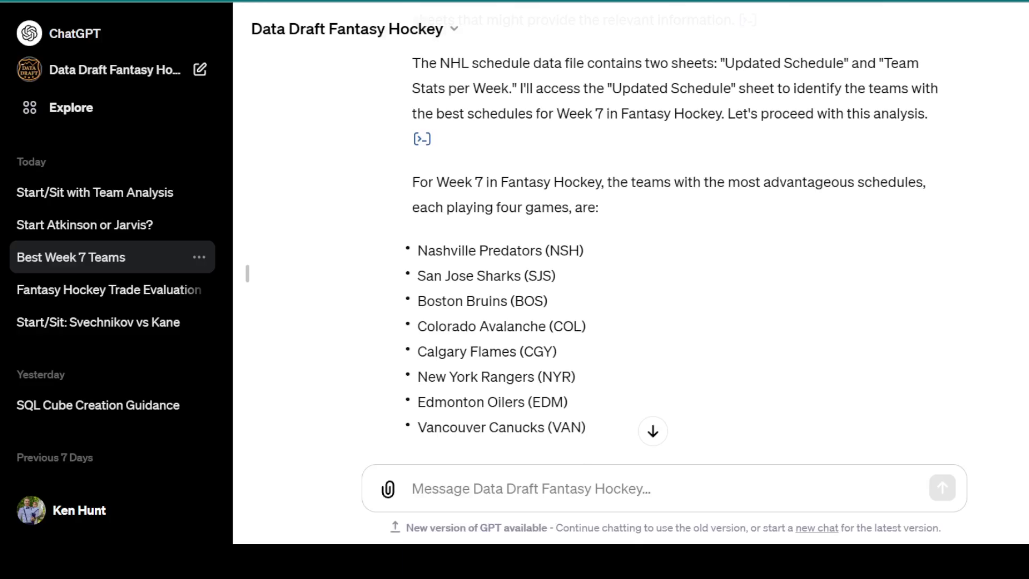
scroll(653, 268, "down", 1)
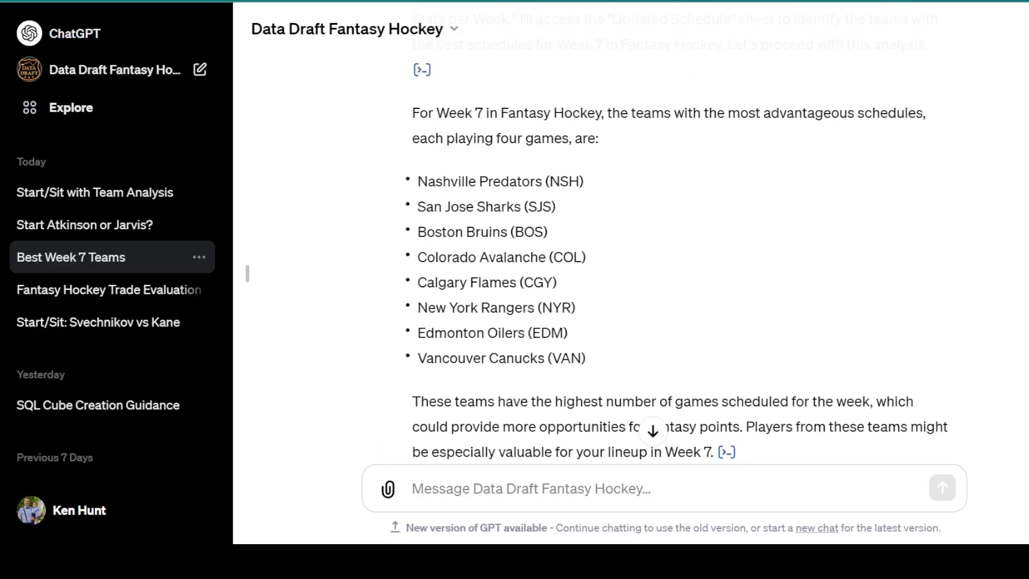
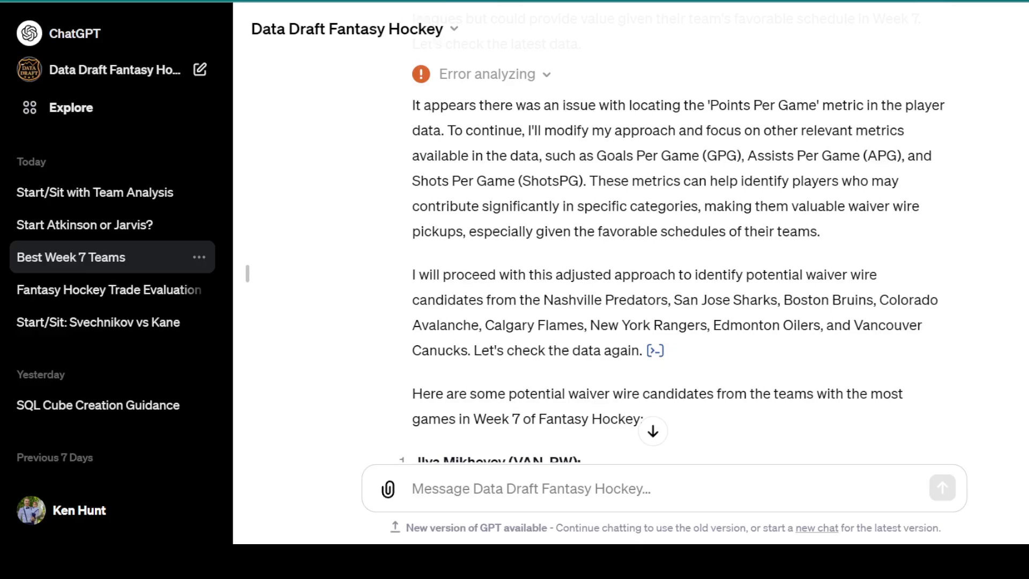
- Review the suggested Week 7 waiver wire candidates with their per-game stats and the follow-up reply on Completeness Rating changes
scroll(653, 251, "down", 6)
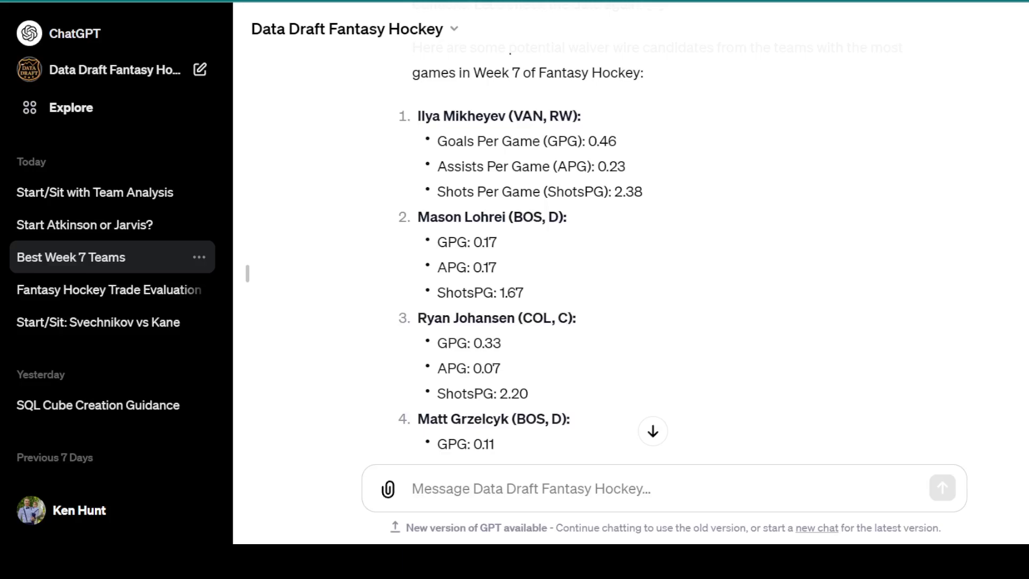
scroll(637, 242, "down", 1)
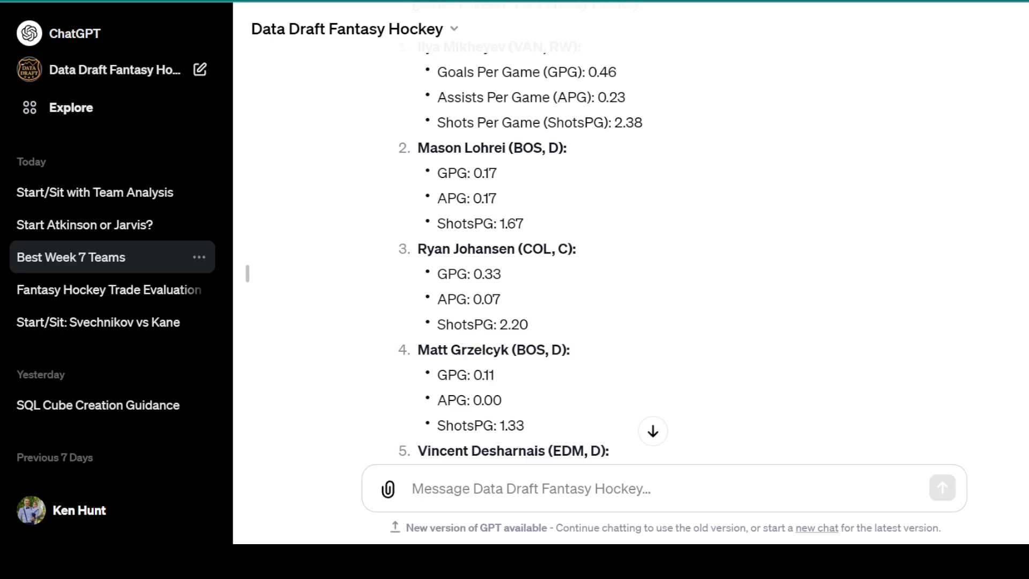
scroll(589, 257, "down", 2)
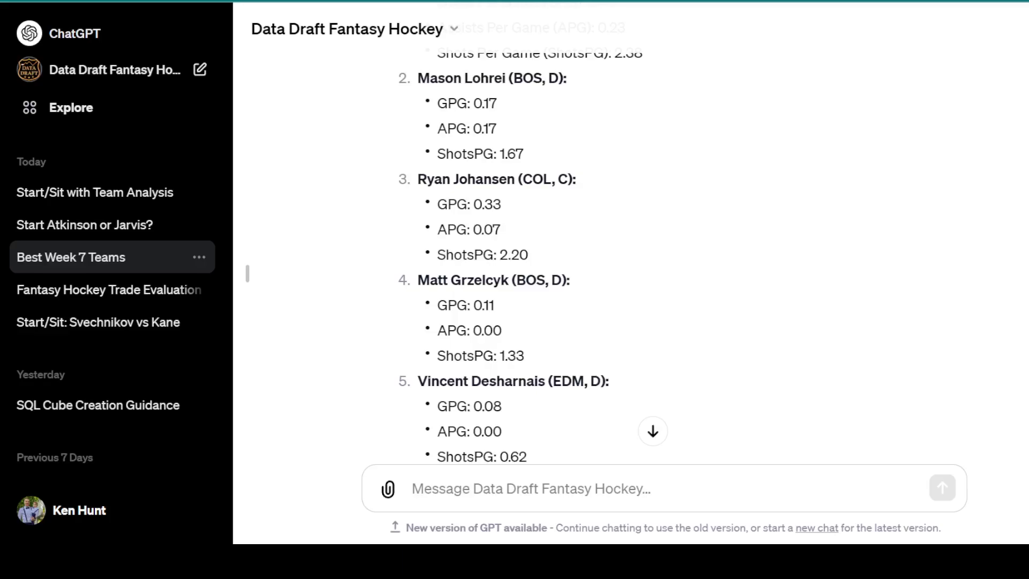
scroll(536, 241, "down", 2)
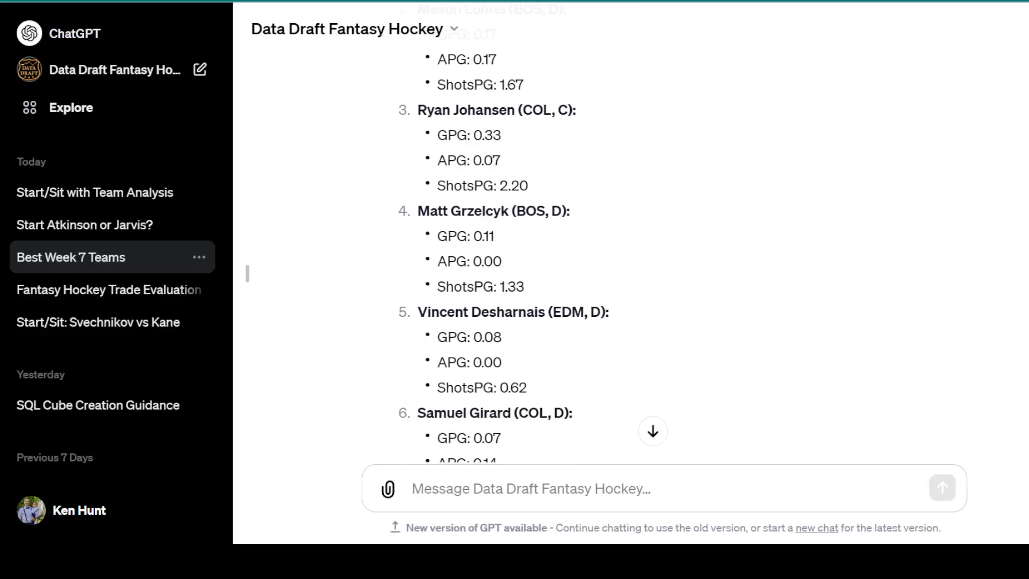
scroll(536, 241, "down", 2)
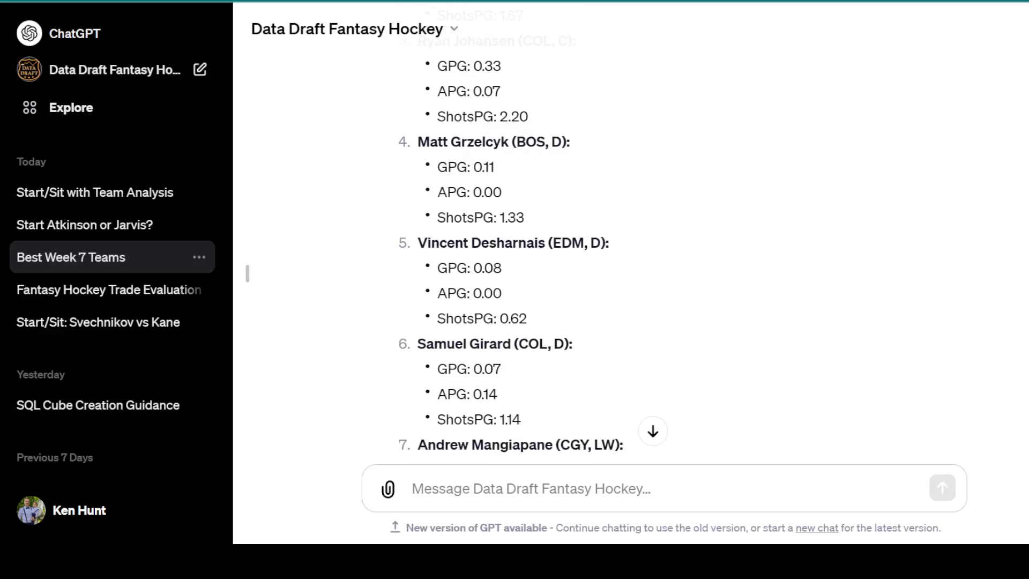
scroll(537, 241, "down", 8)
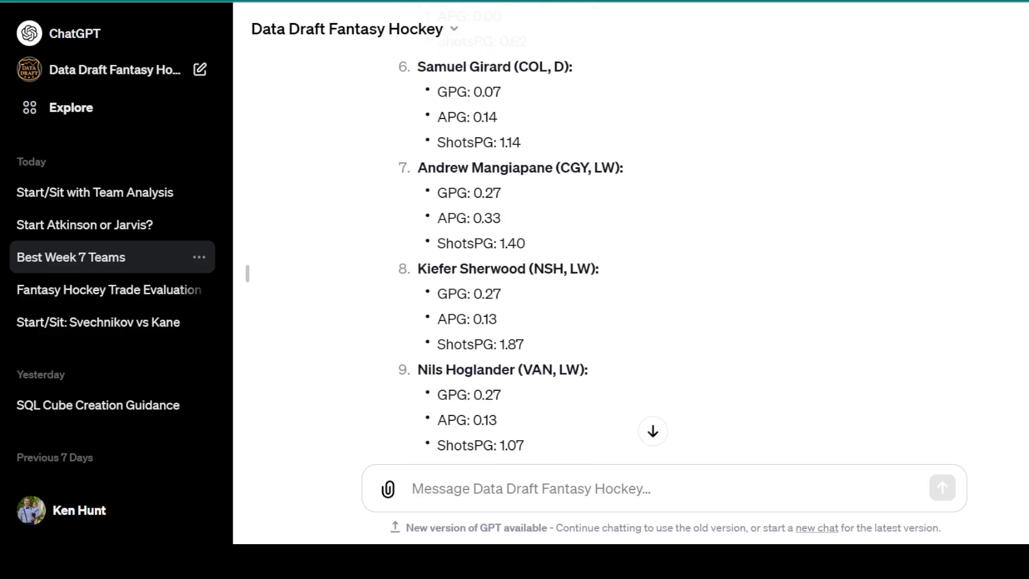
scroll(536, 241, "down", 6)
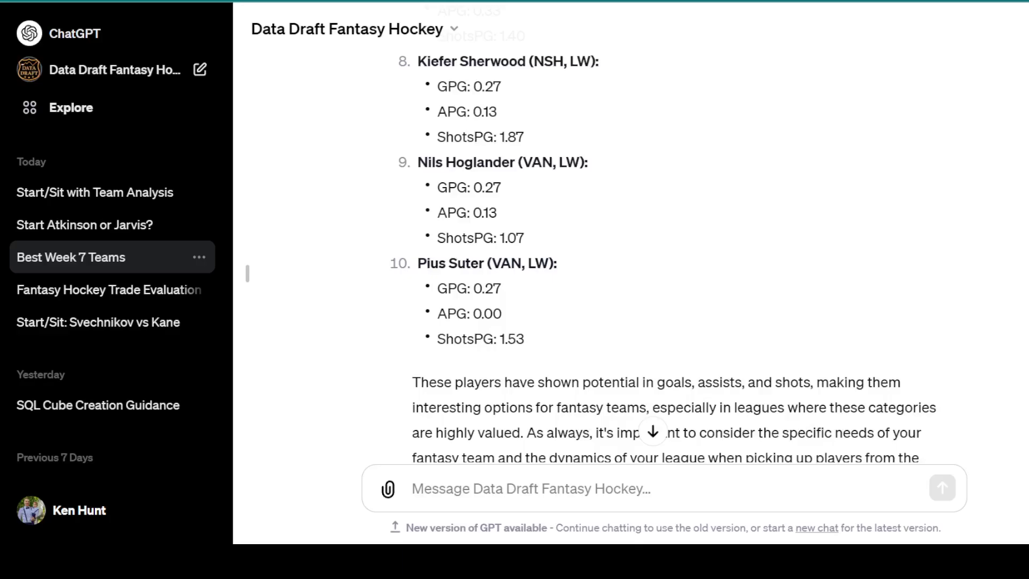
scroll(664, 241, "down", 15)
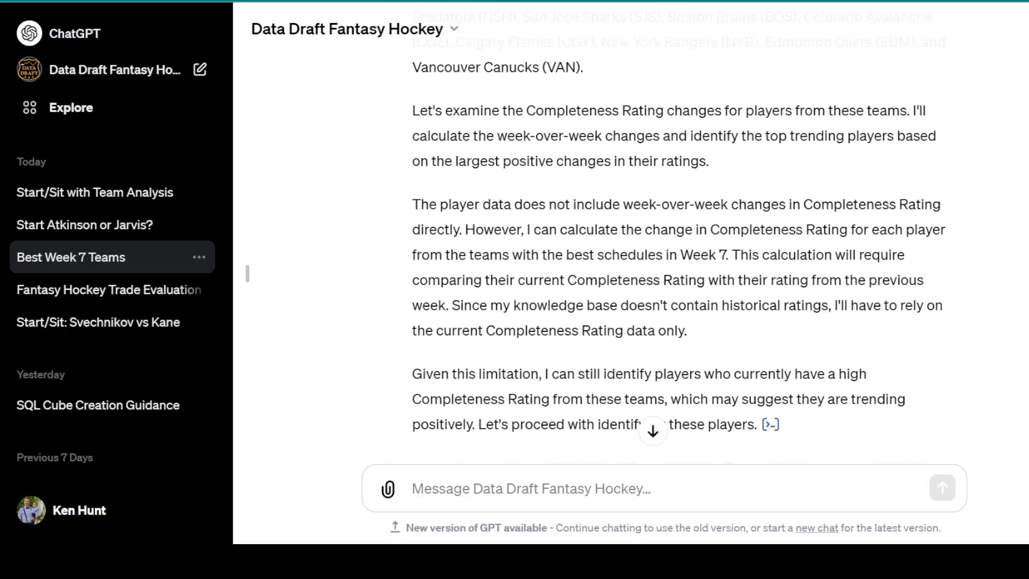
scroll(664, 241, "down", 2)
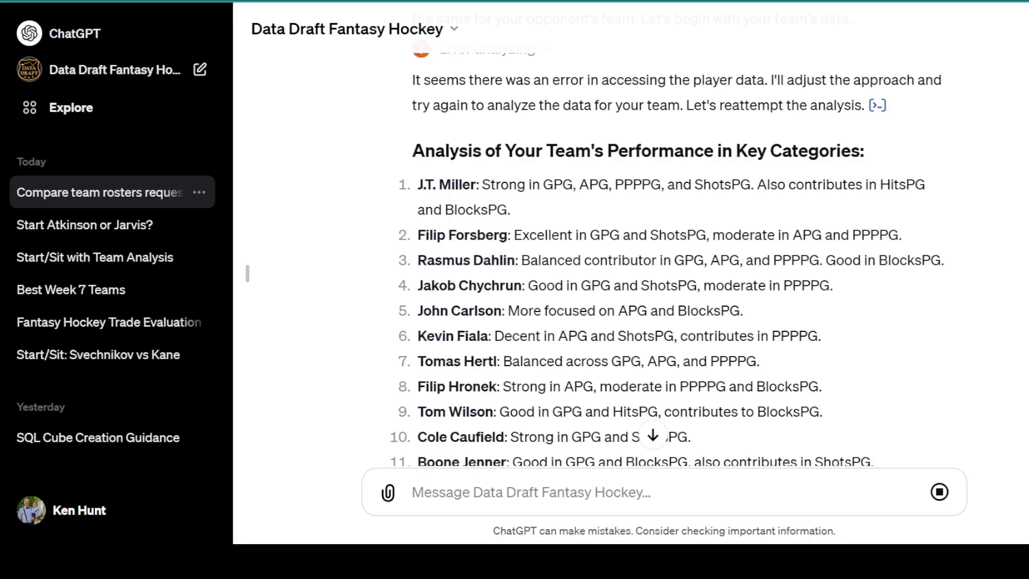
- In the team roster comparison chat, read the player-by-player category analysis of both teams' skaters
scroll(643, 267, "down", 3)
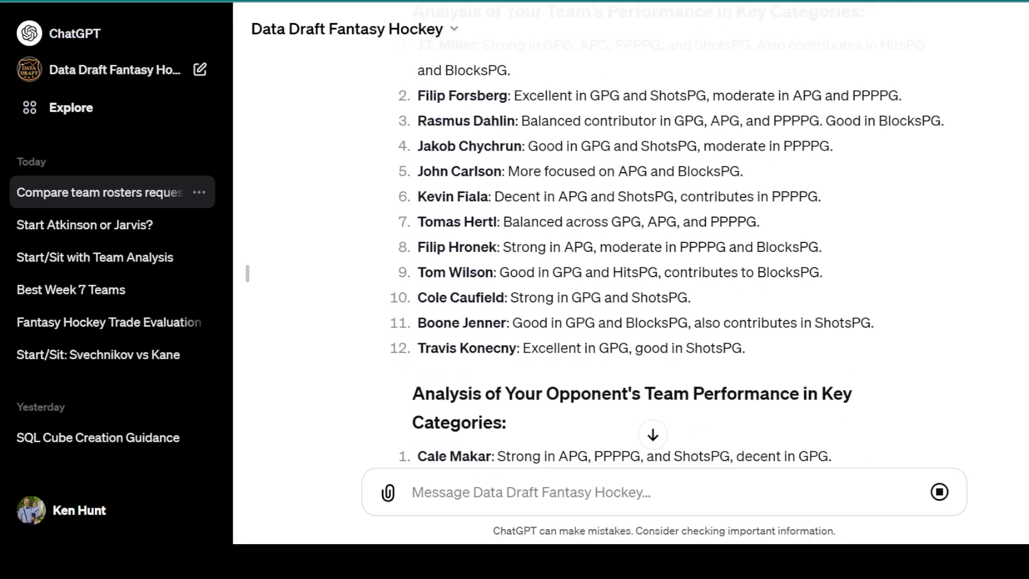
scroll(643, 267, "down", 3)
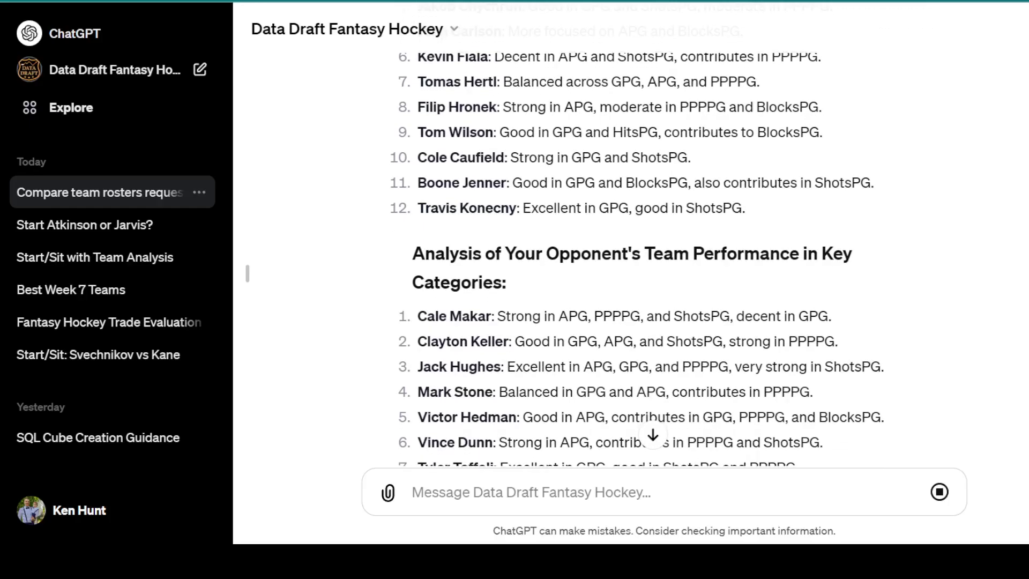
scroll(643, 268, "down", 10)
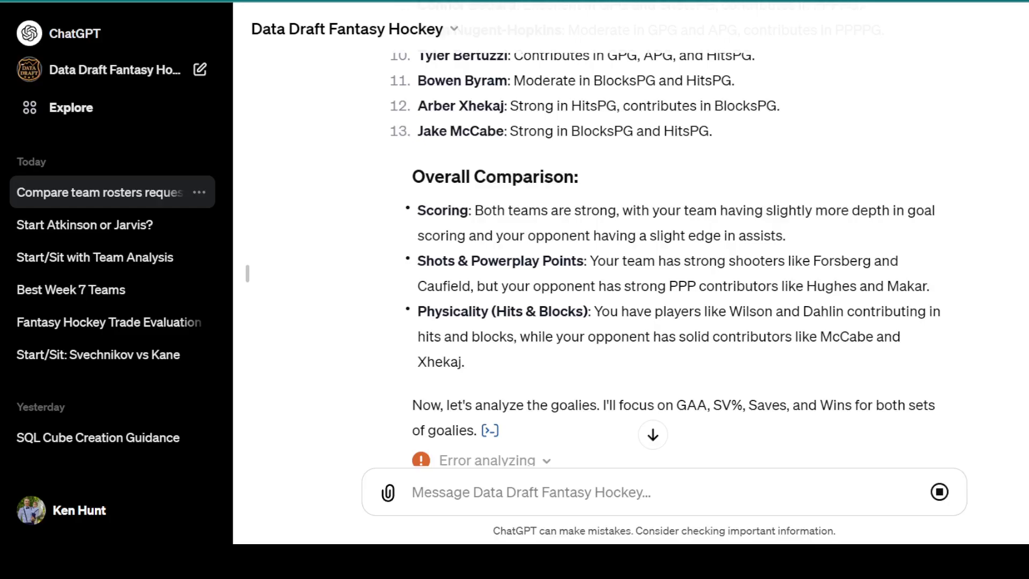
- Read the Overall Comparison of scoring, shots, powerplay points and physicality, plus the reply about the goalie data
scroll(653, 241, "down", 3)
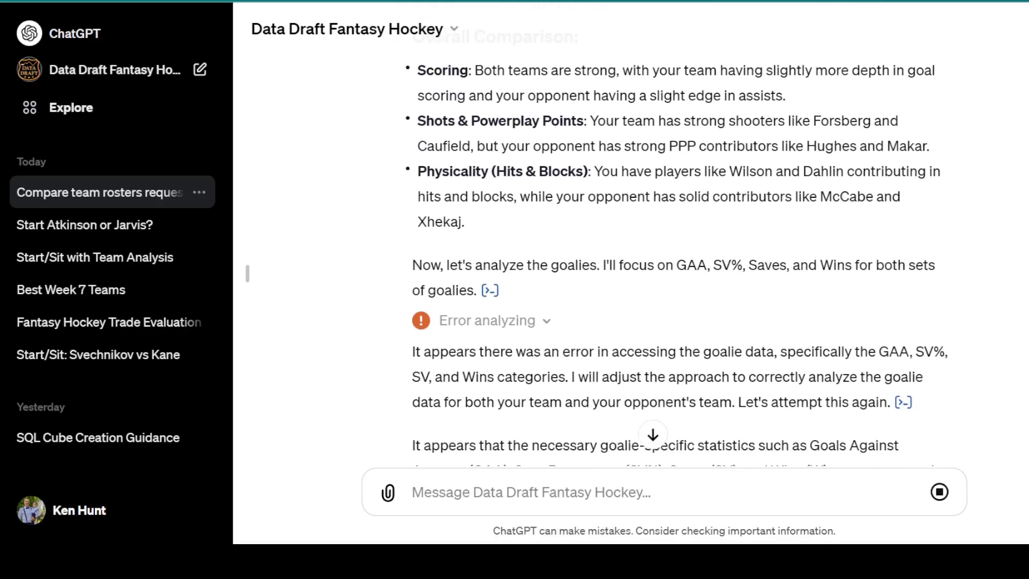
scroll(653, 241, "down", 3)
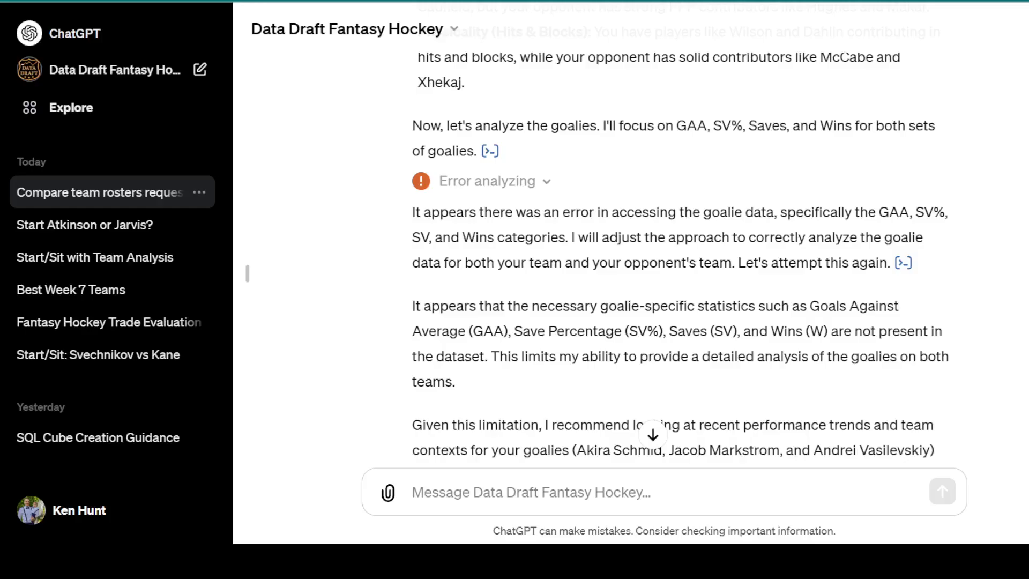
scroll(653, 242, "down", 5)
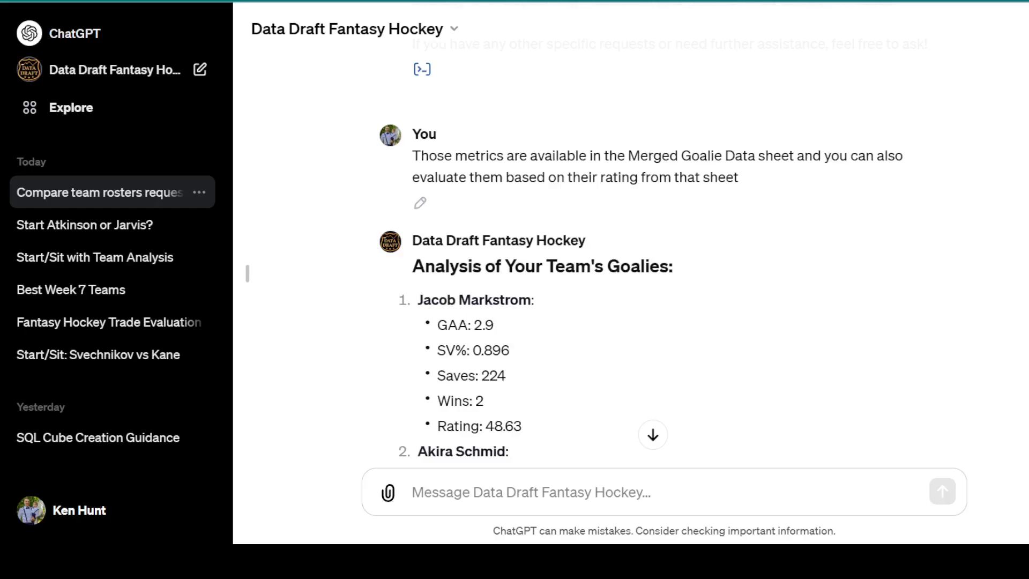
- Compare the GAA, SV%, saves, wins and ratings listed for both teams' goalies
scroll(642, 258, "down", 3)
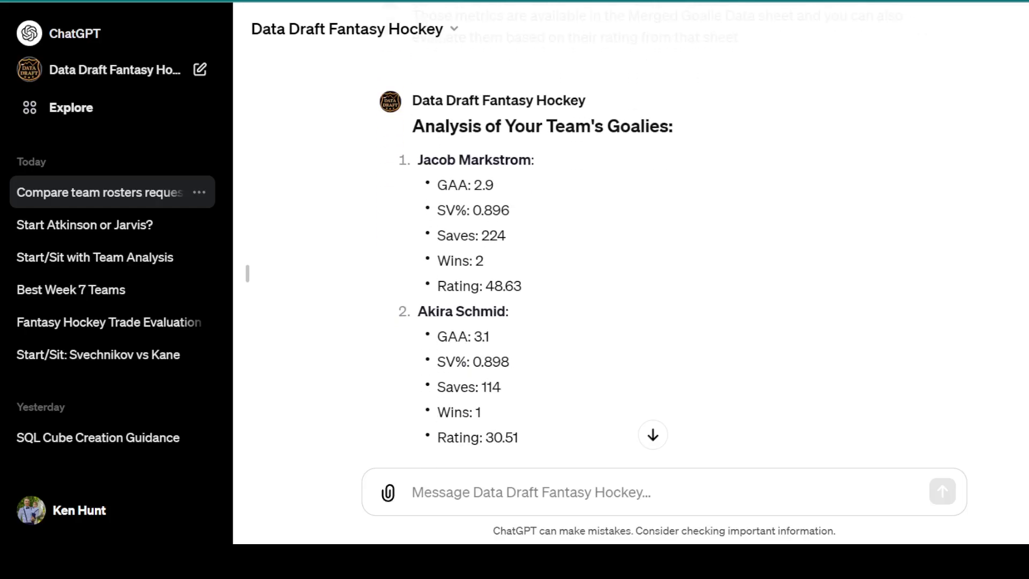
scroll(642, 257, "down", 6)
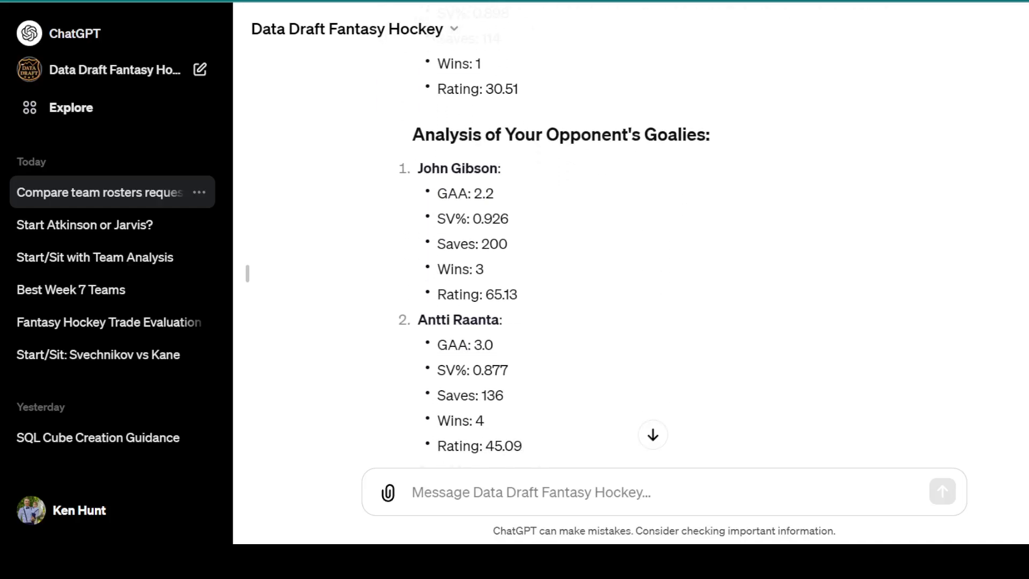
scroll(641, 258, "down", 3)
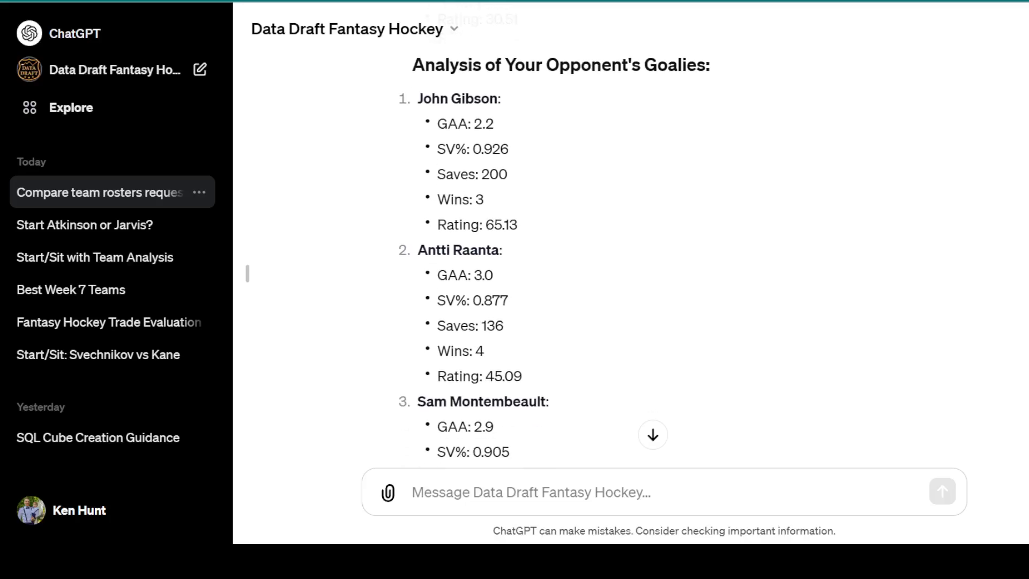
scroll(642, 258, "down", 1)
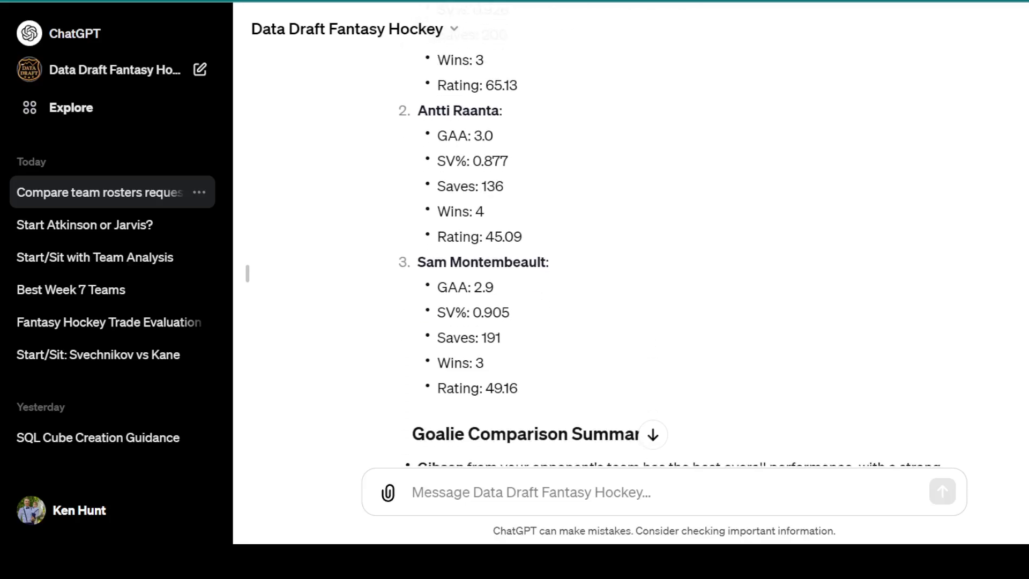
- Read the Goalie Comparison Summary and closing strategy advice, and collapse the chat history sidebar
scroll(642, 257, "down", 5)
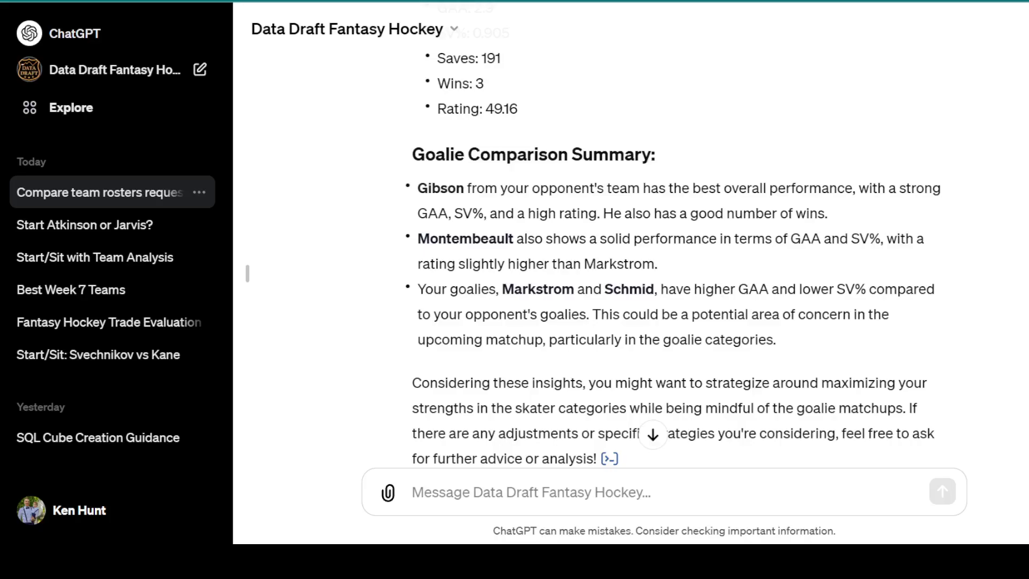
scroll(670, 242, "down", 2)
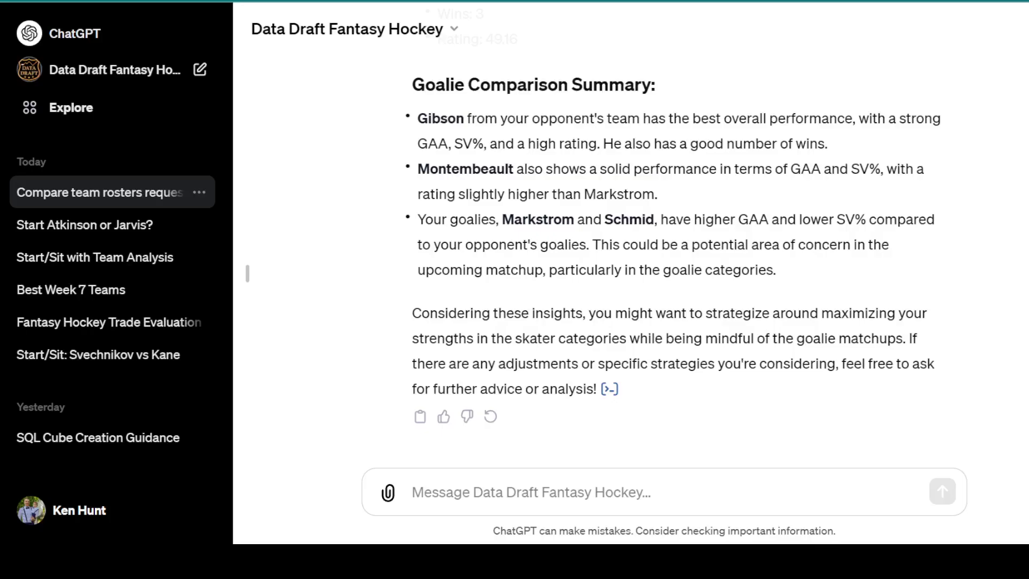
left_click(247, 274)
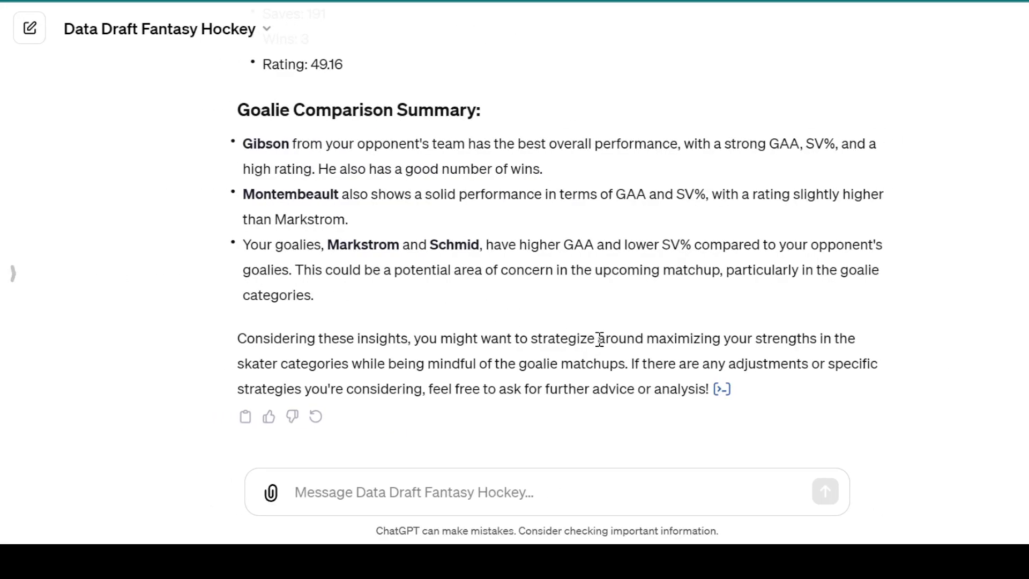